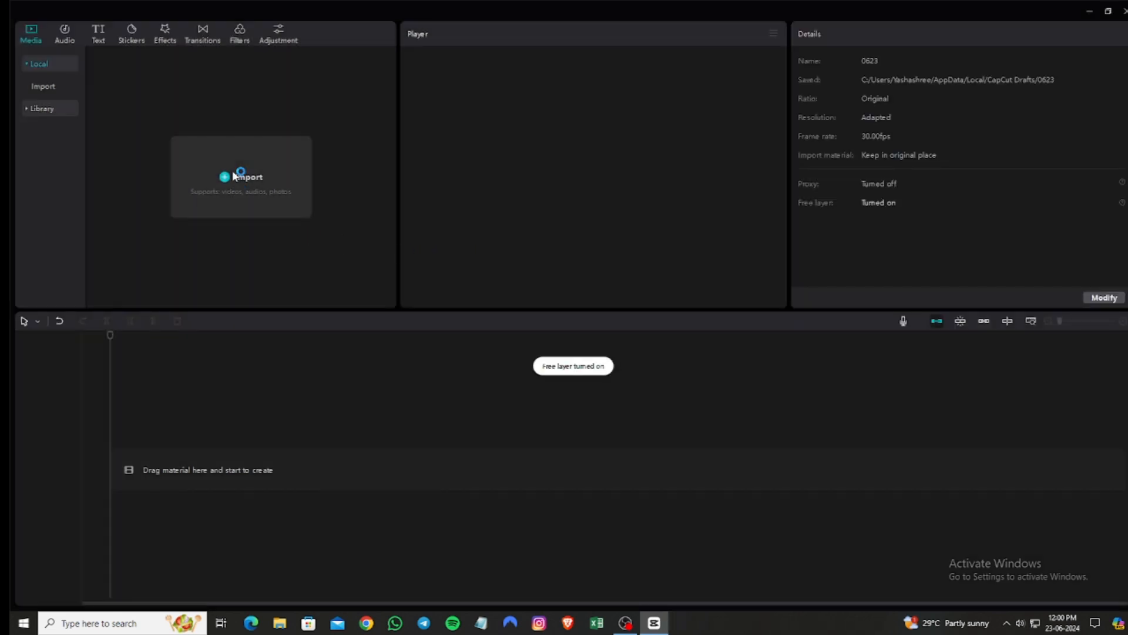
Import the gaming video from the gaming folder, add it to the timeline and play its beginning.
left_click(234, 175)
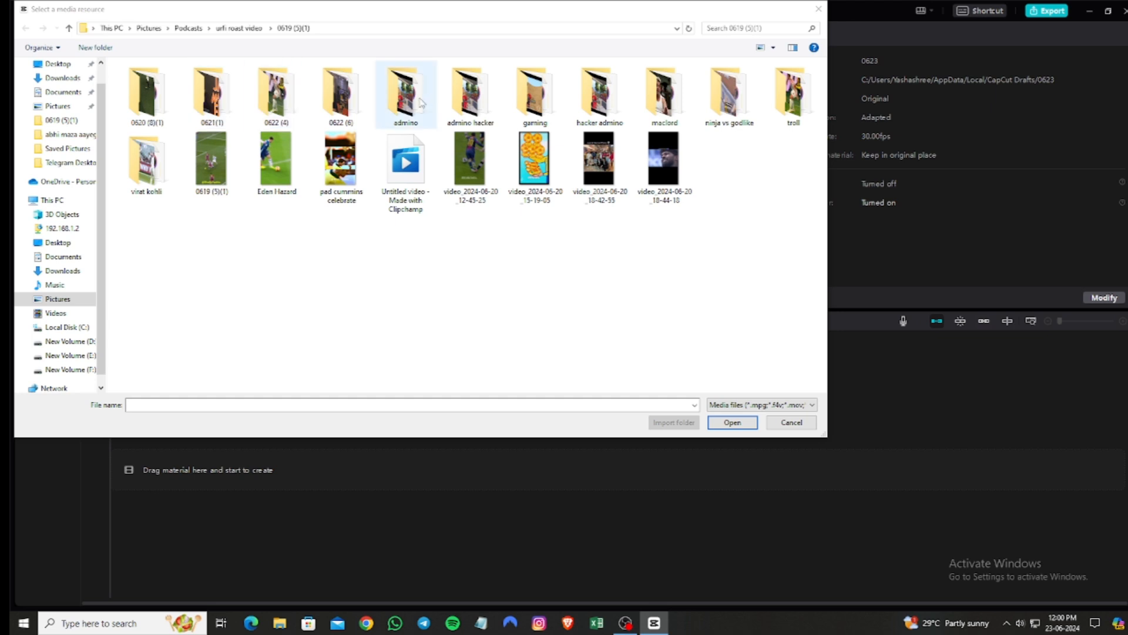
double_click(553, 101)
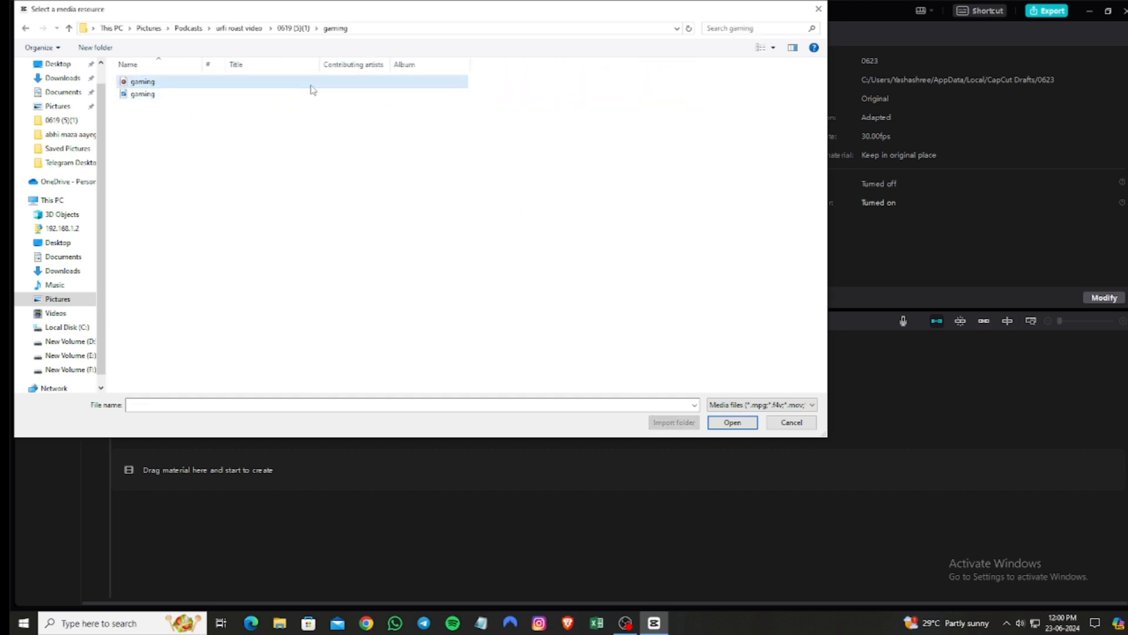
double_click(312, 94)
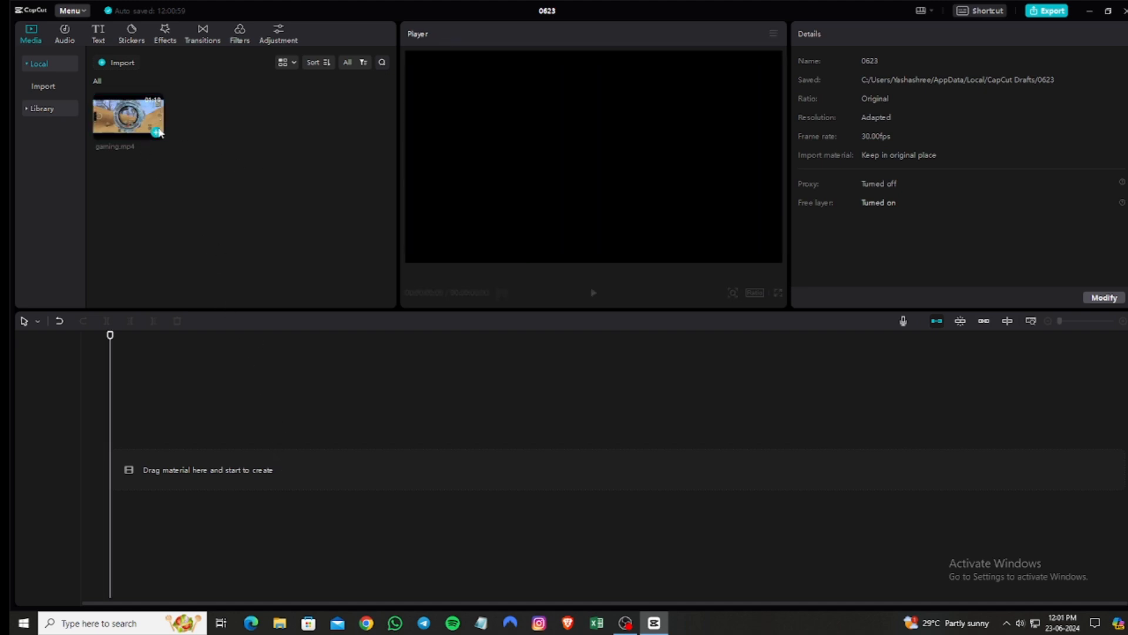
left_click(157, 132)
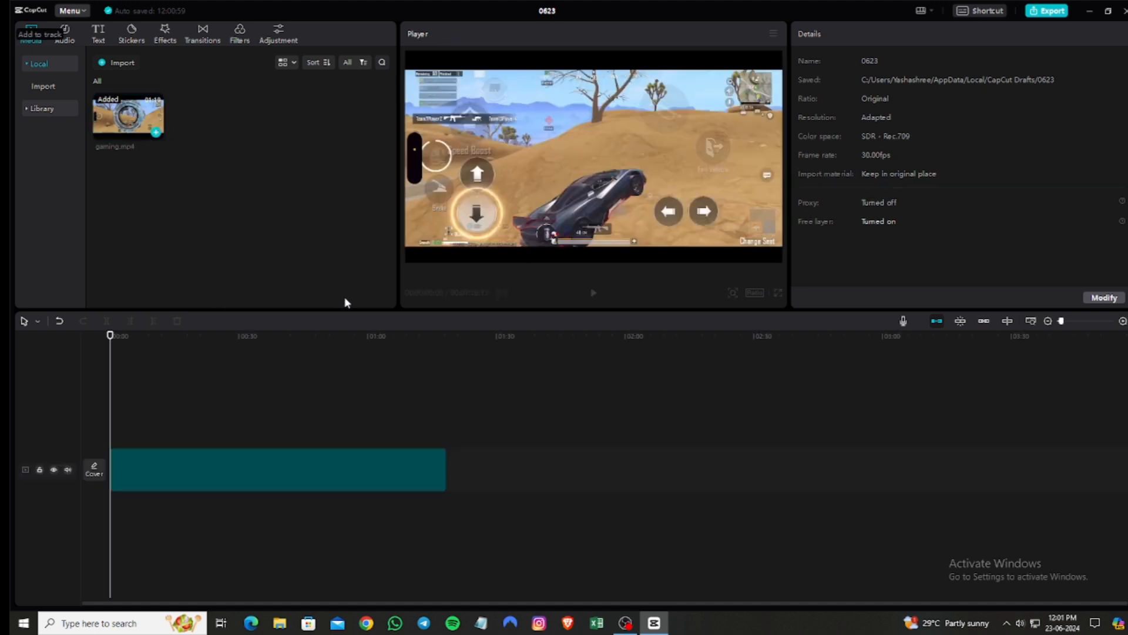
key("space")
key("space")
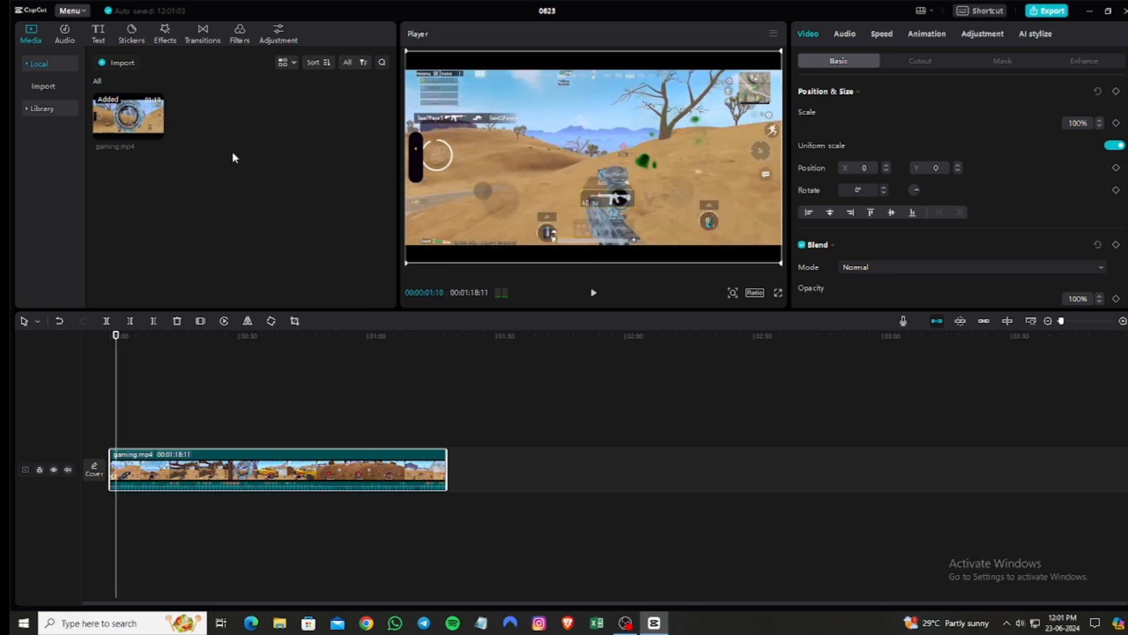
Try to load the online effects, filters and transitions libraries, retrying the ones that do not load.
left_click(164, 36)
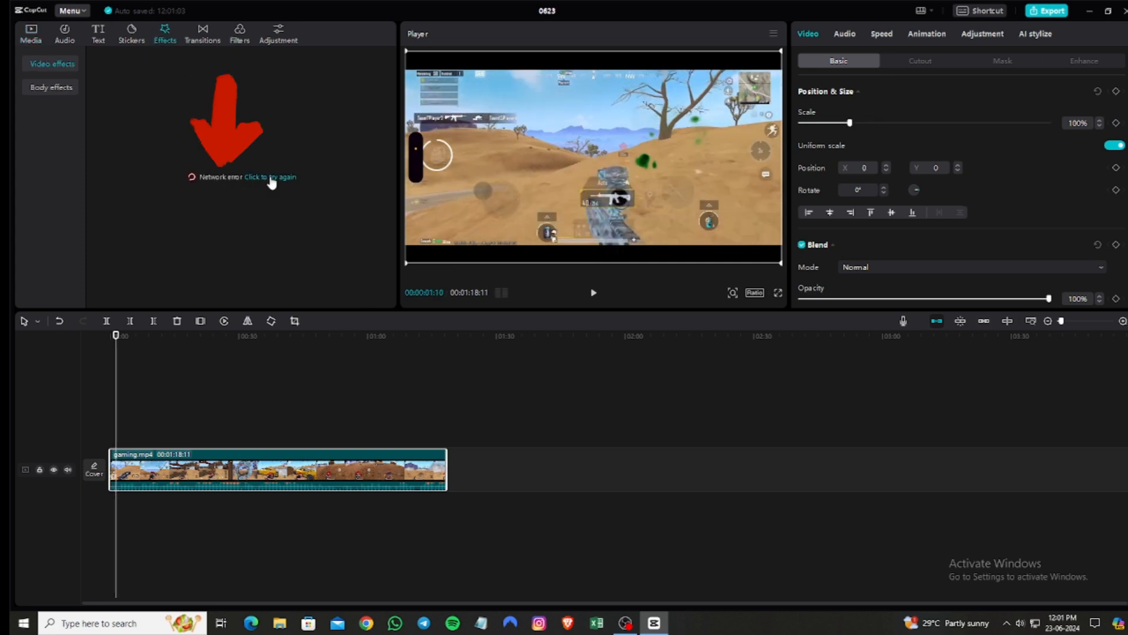
left_click(236, 38)
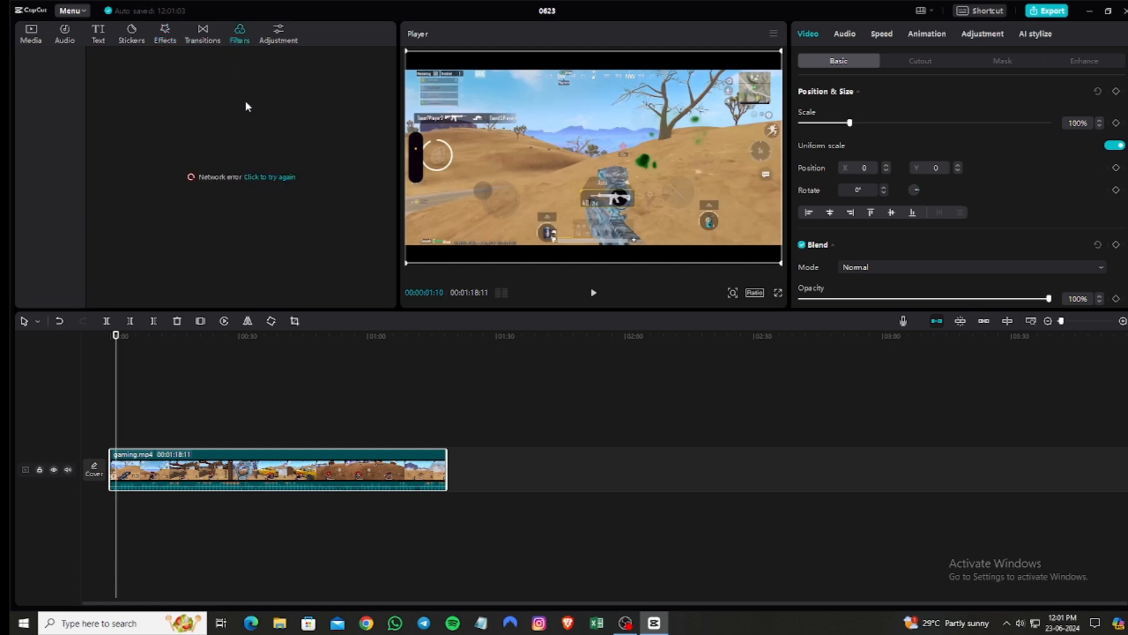
left_click(271, 178)
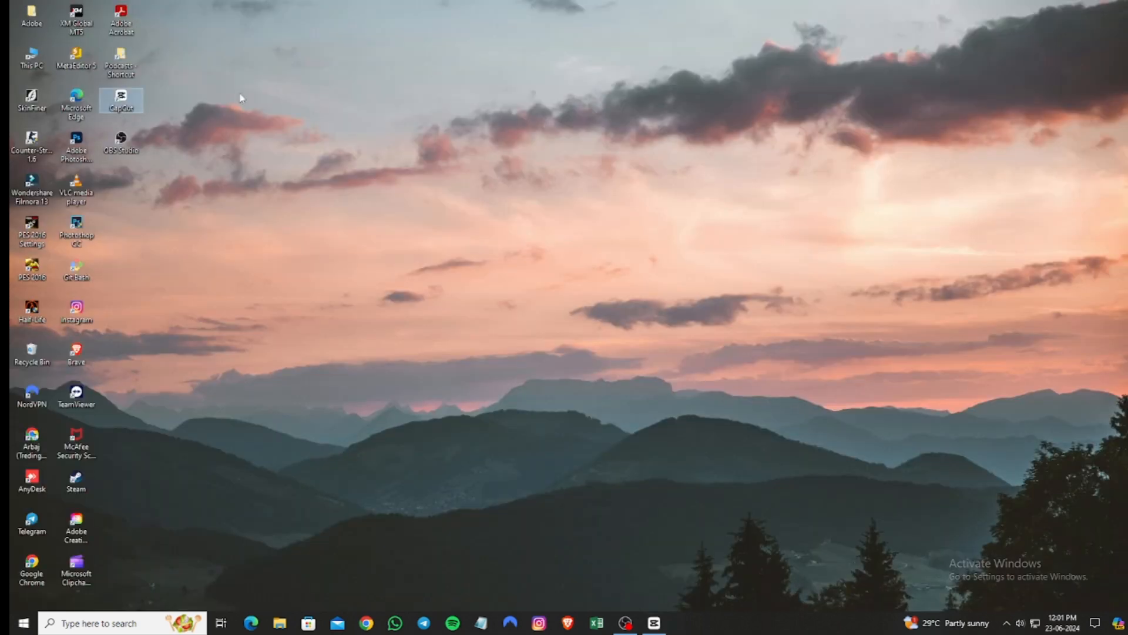
left_click(655, 623)
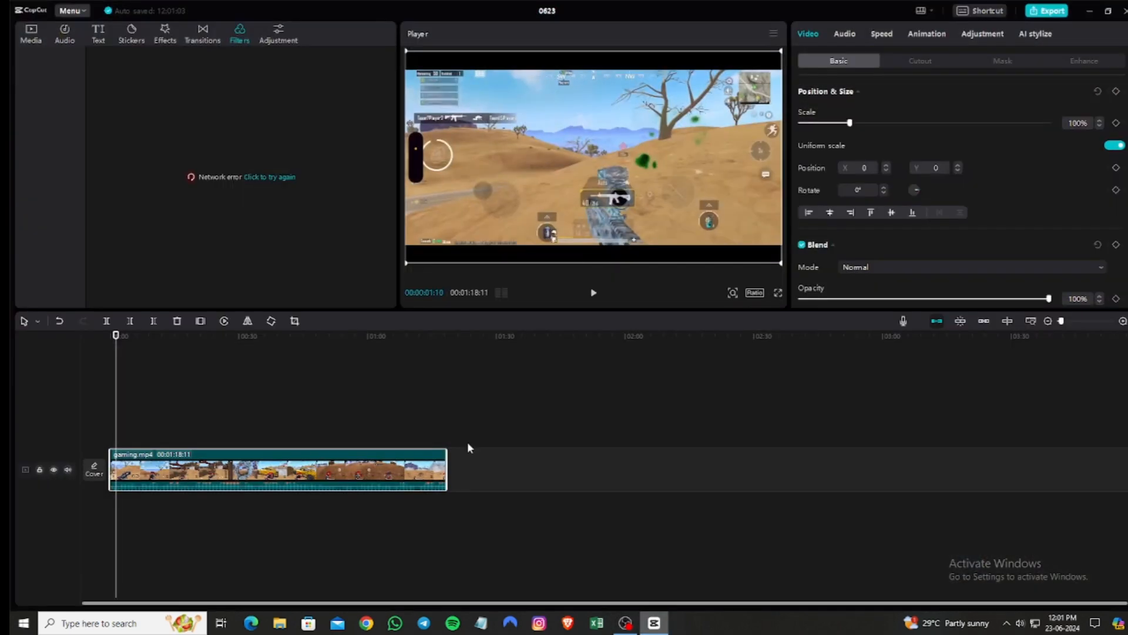
left_click(269, 179)
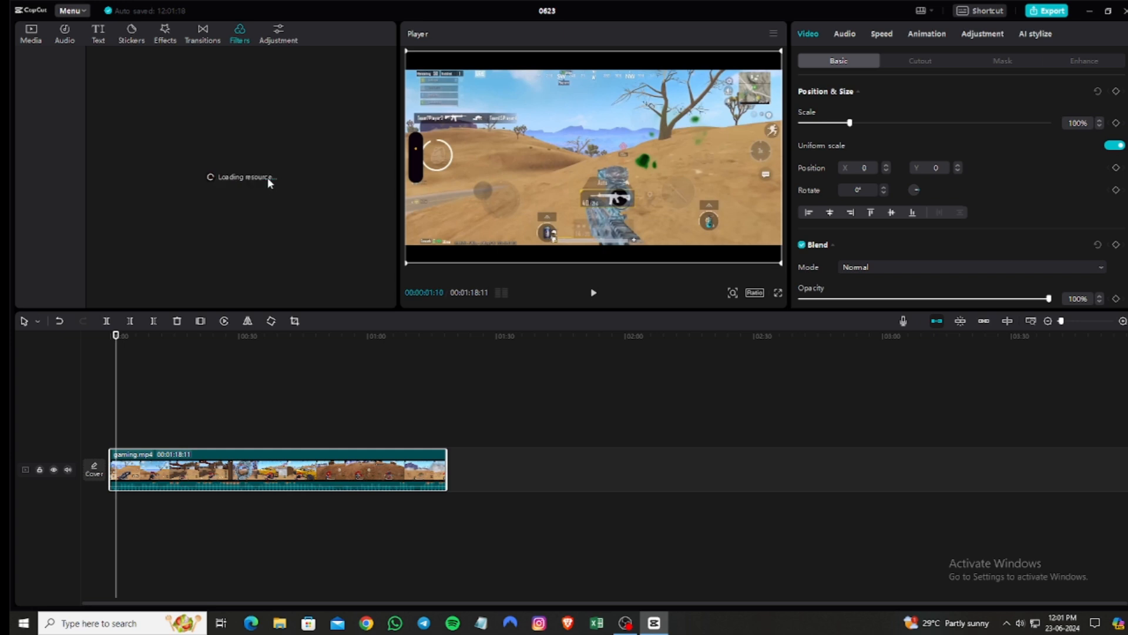
left_click(197, 35)
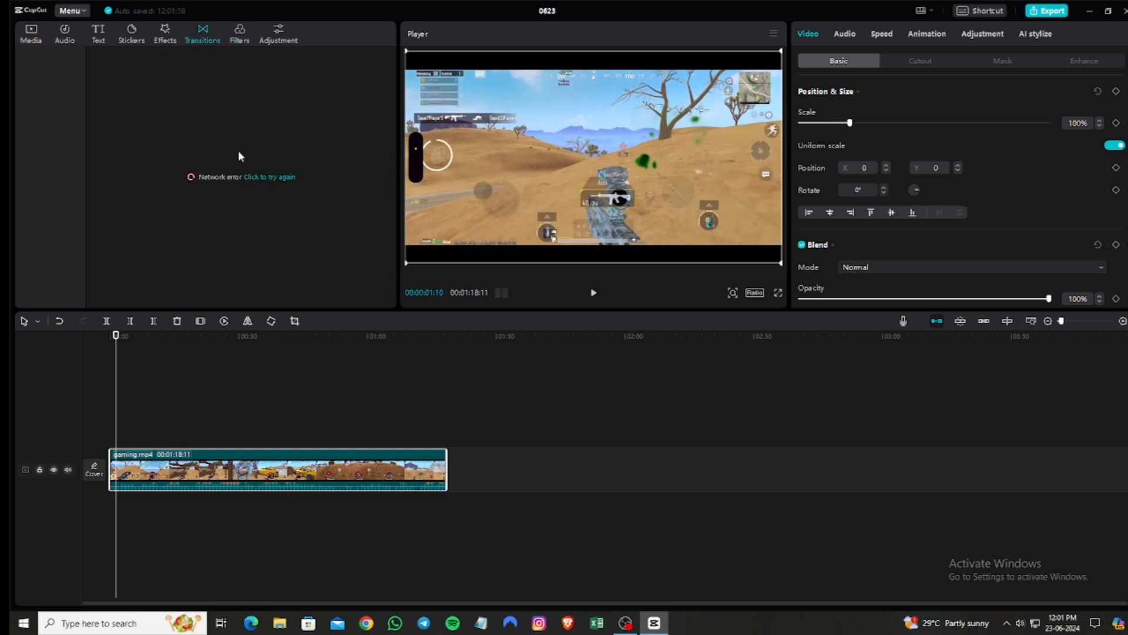
left_click(256, 179)
left_click(257, 179)
Close the 0623 project and quit CapCut, and refresh the desktop.
left_click(1122, 11)
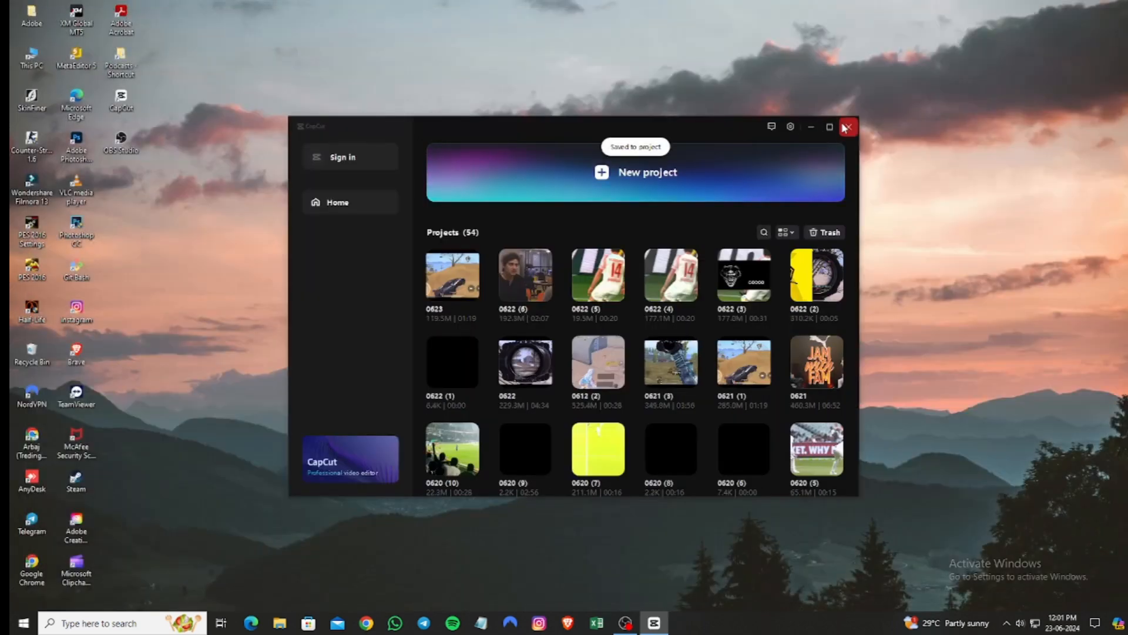
left_click(848, 126)
right_click(590, 65)
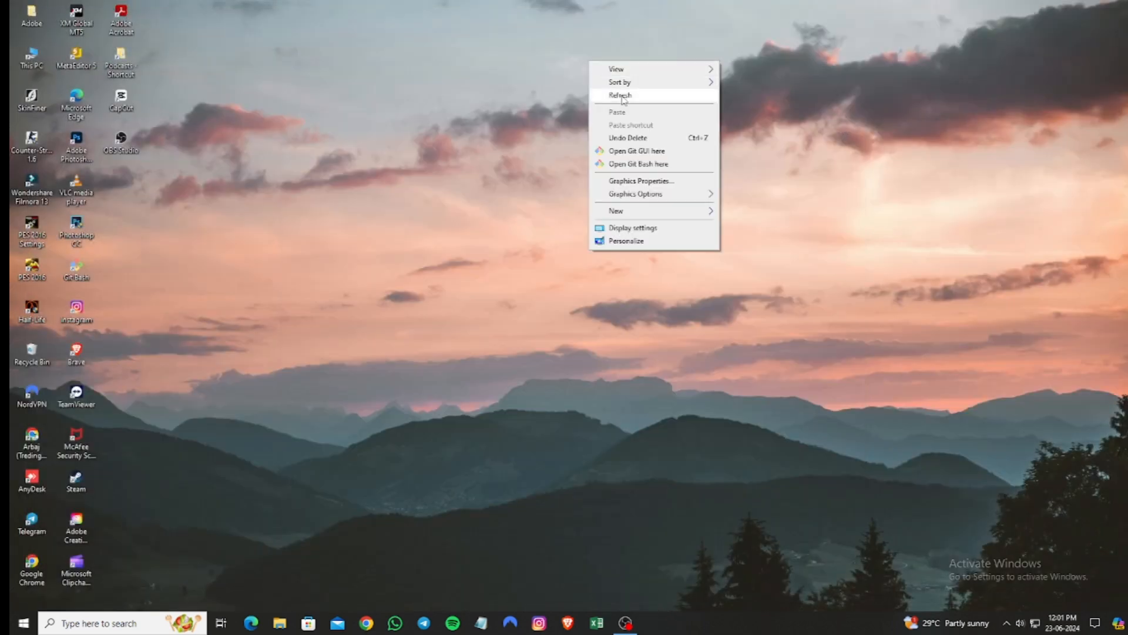
left_click(622, 94)
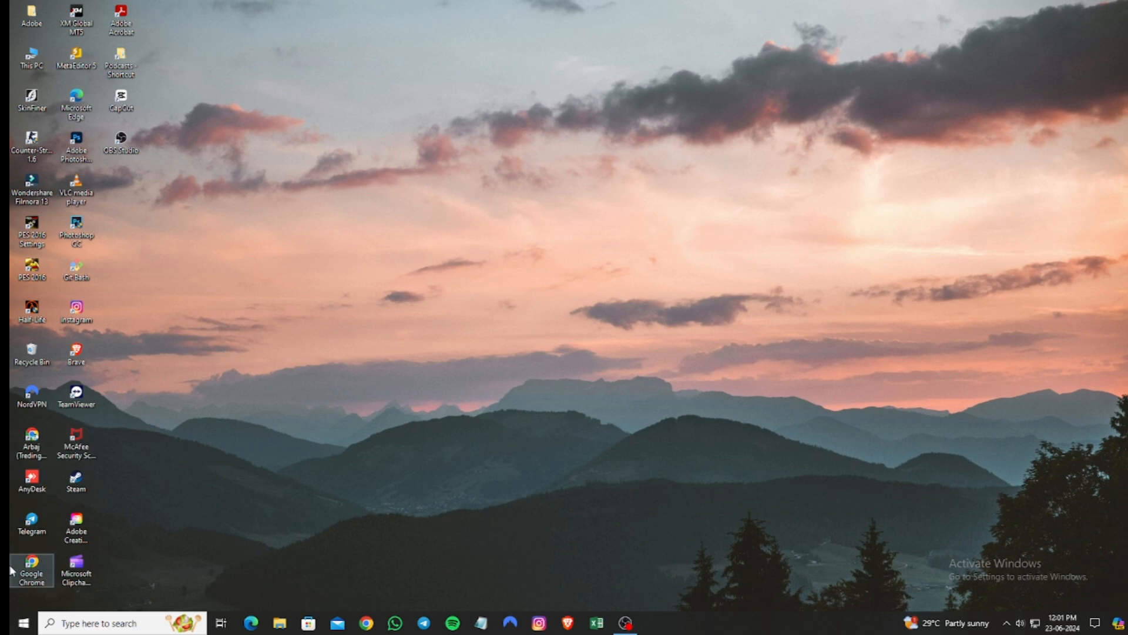
Open the vpn 1 connection for editing in the VPN section of the Windows network settings.
left_click(23, 623)
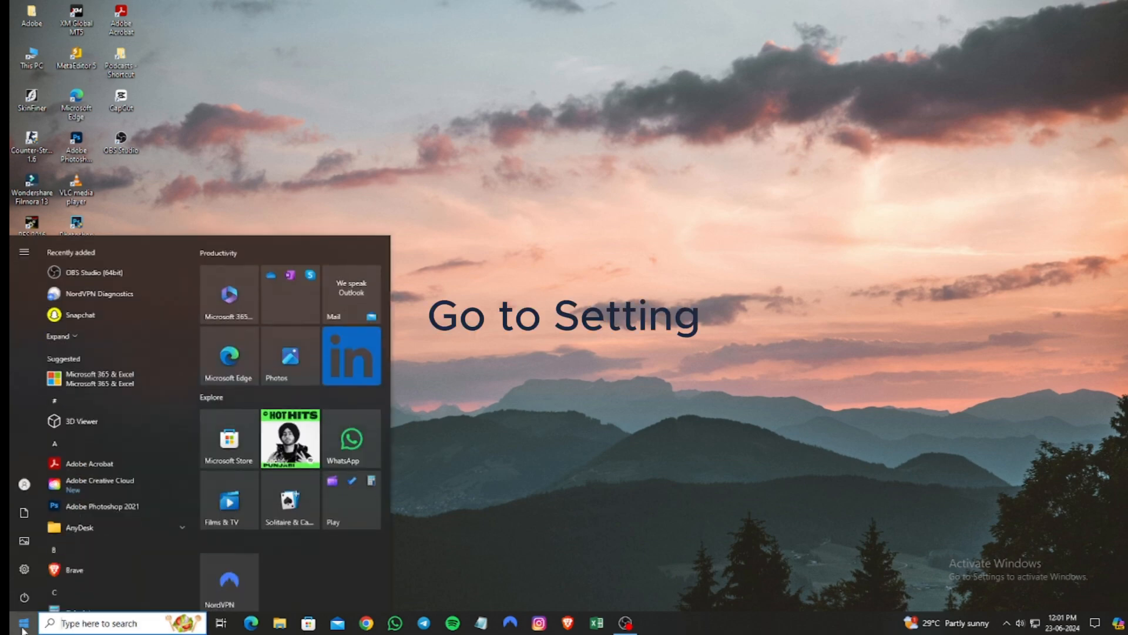
left_click(31, 568)
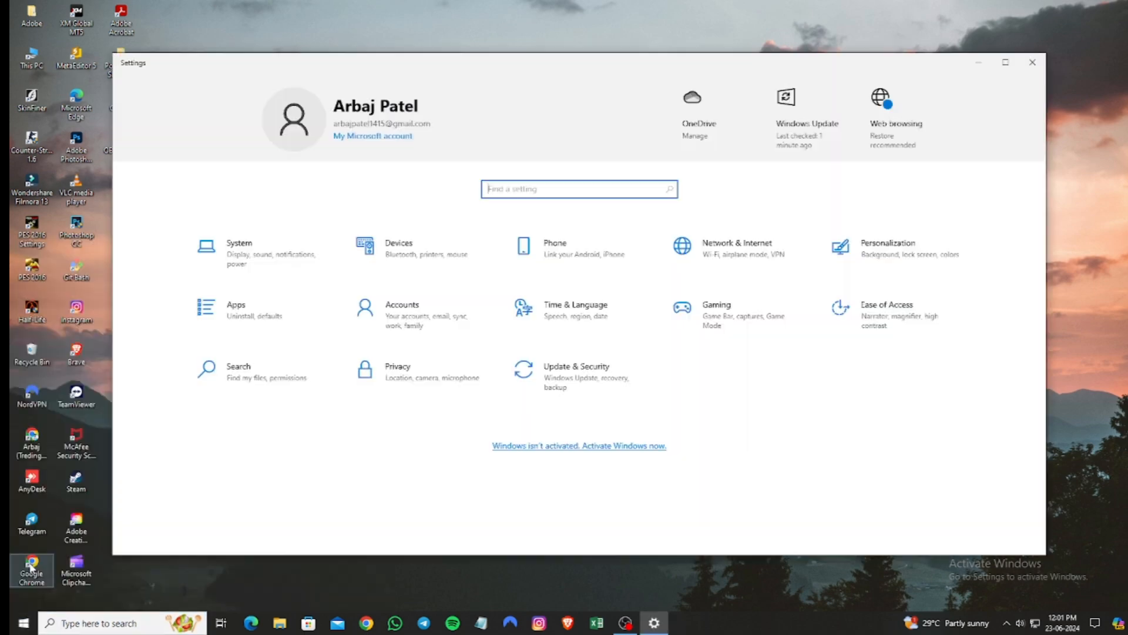
left_click(742, 259)
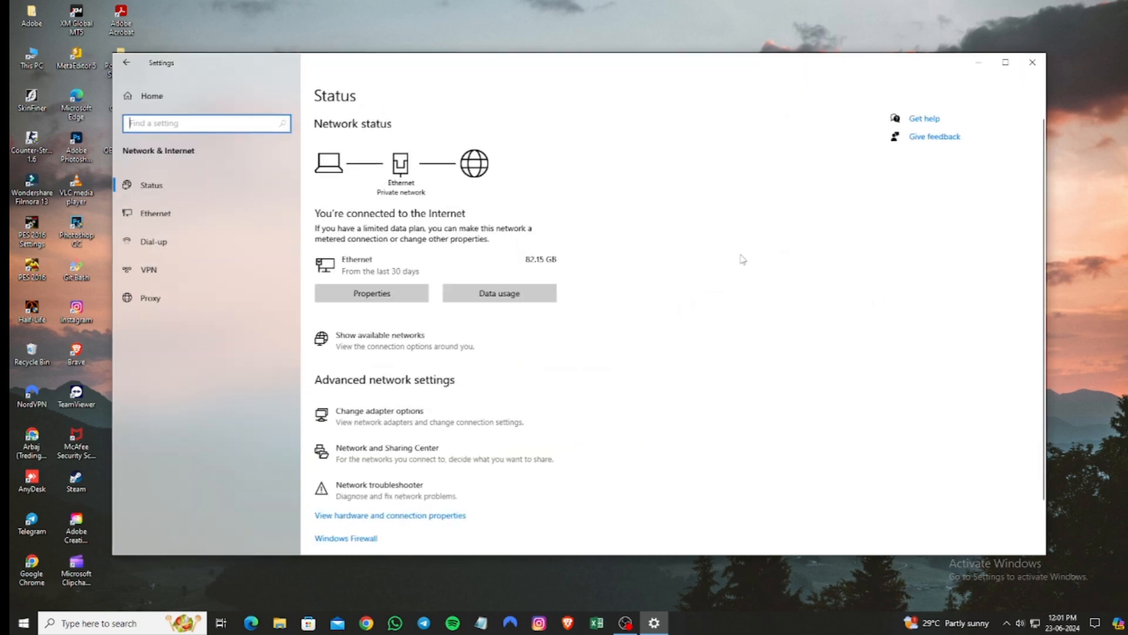
left_click(186, 273)
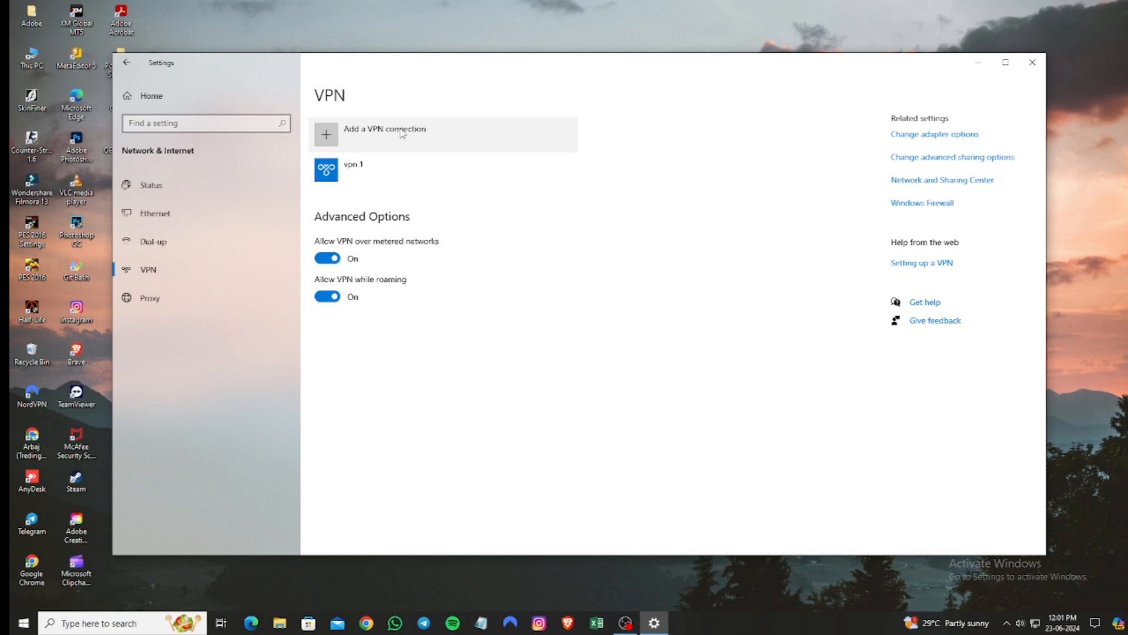
left_click(403, 174)
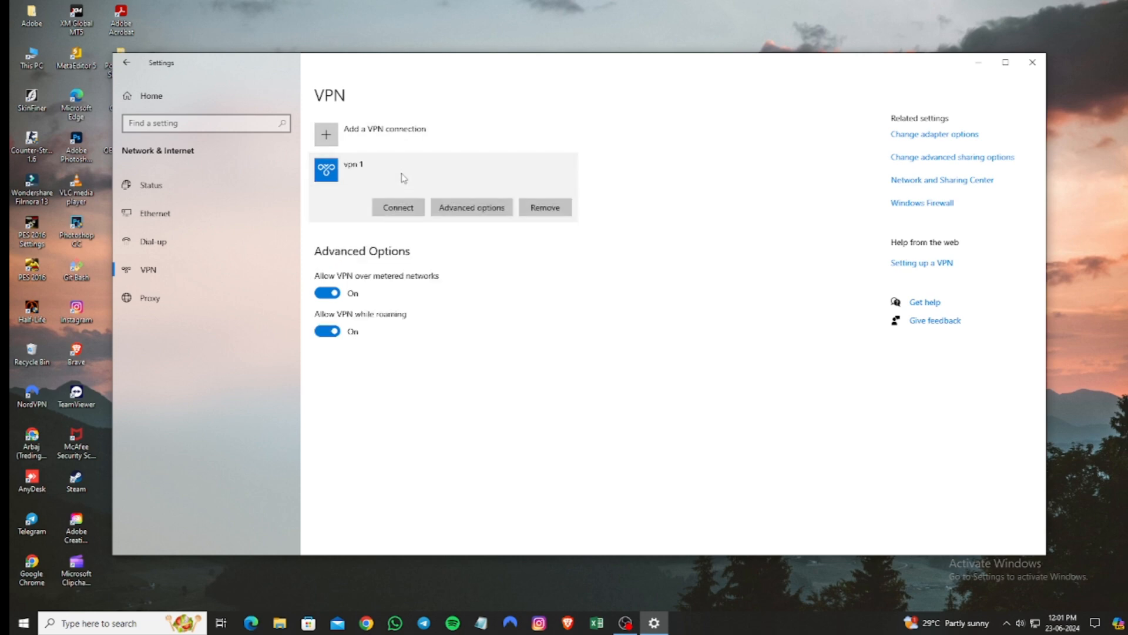
left_click(486, 207)
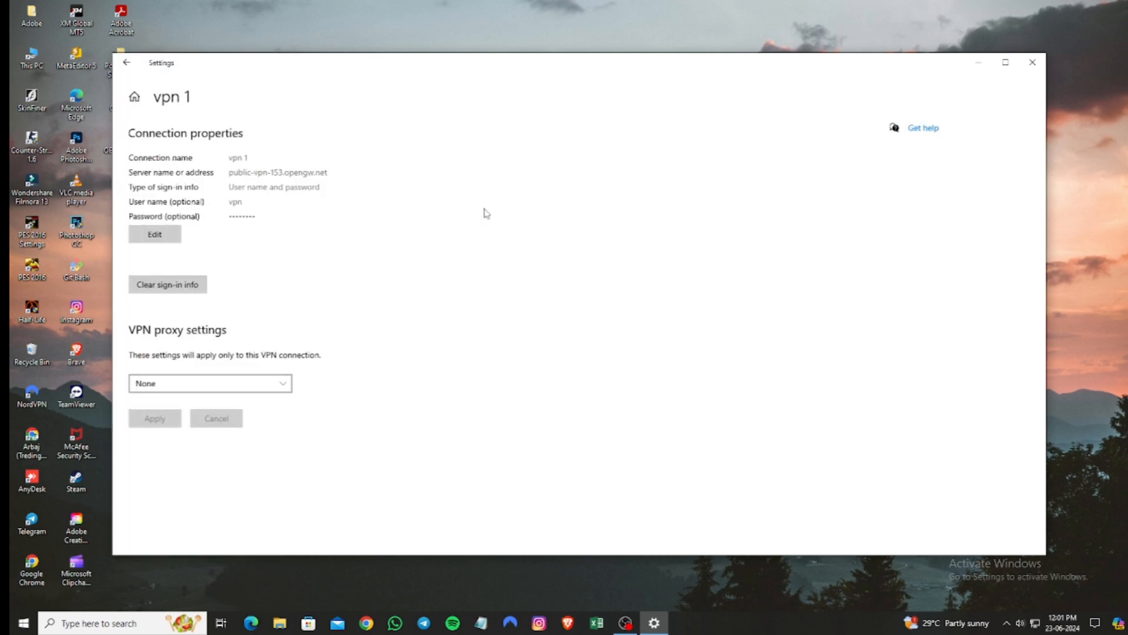
left_click(152, 235)
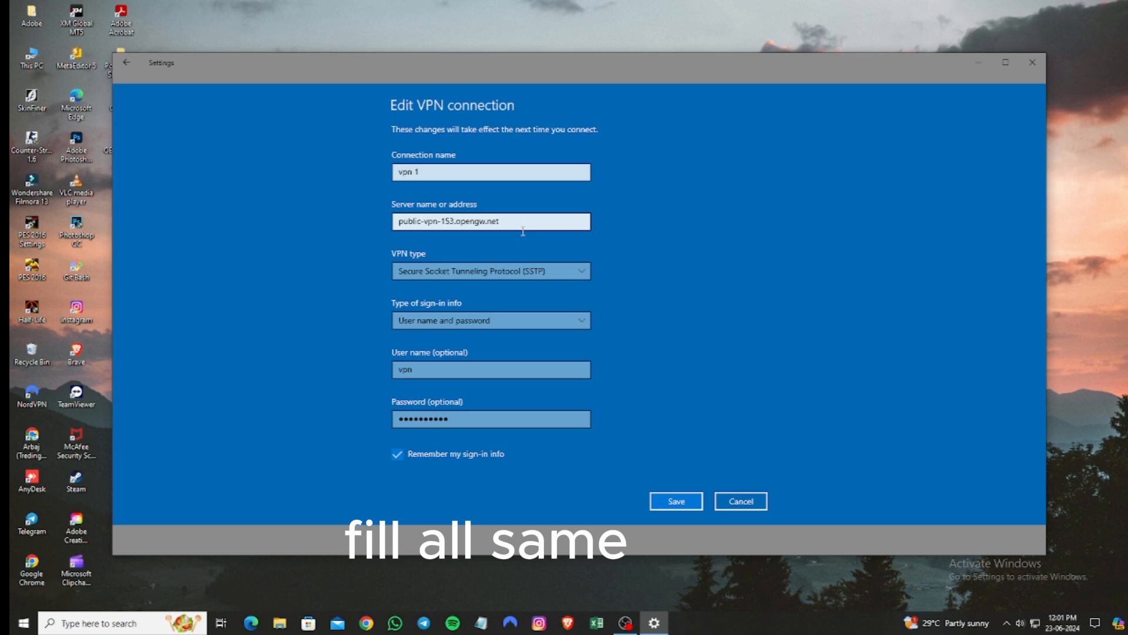
Select Secure Socket Tunneling Protocol (SSTP) as the VPN type for the vpn 1 connection.
left_click(499, 271)
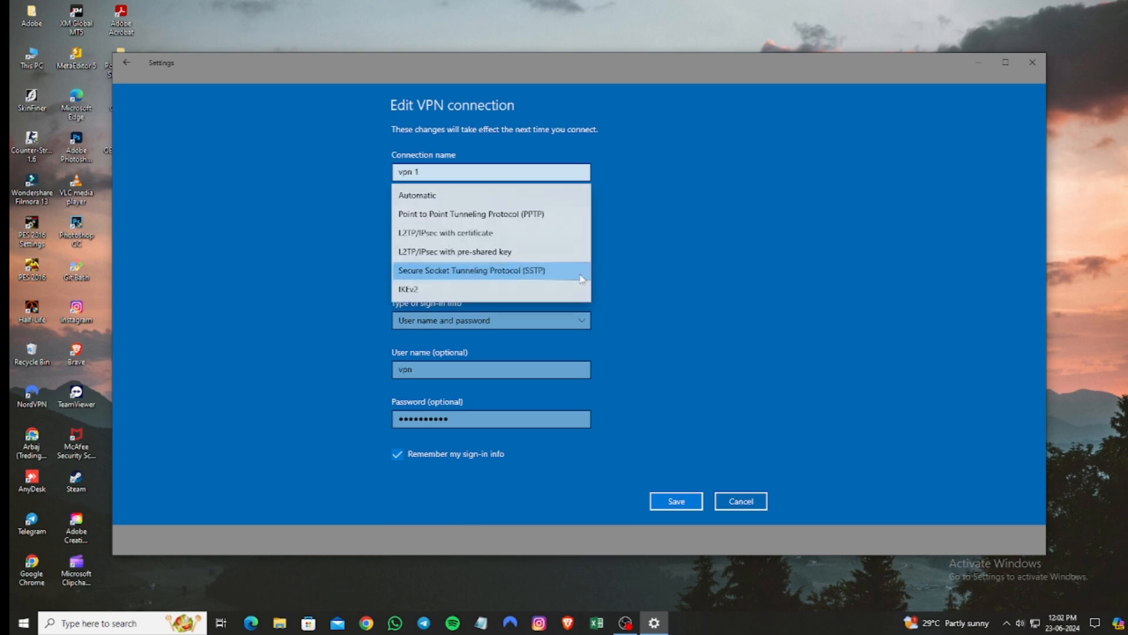
left_click(499, 274)
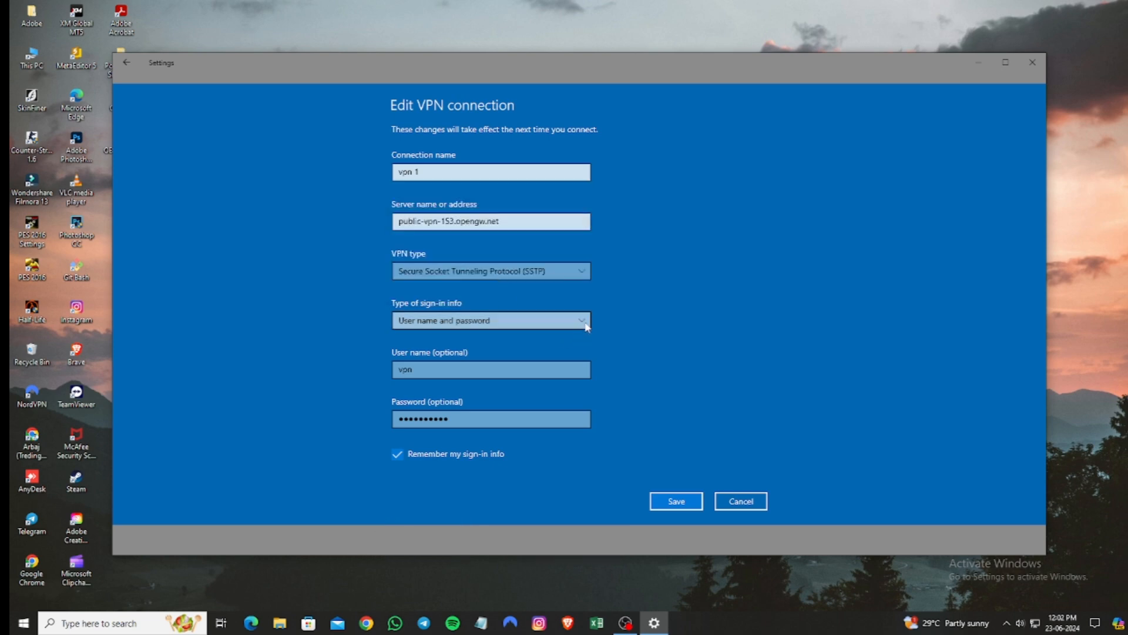
left_click(446, 371)
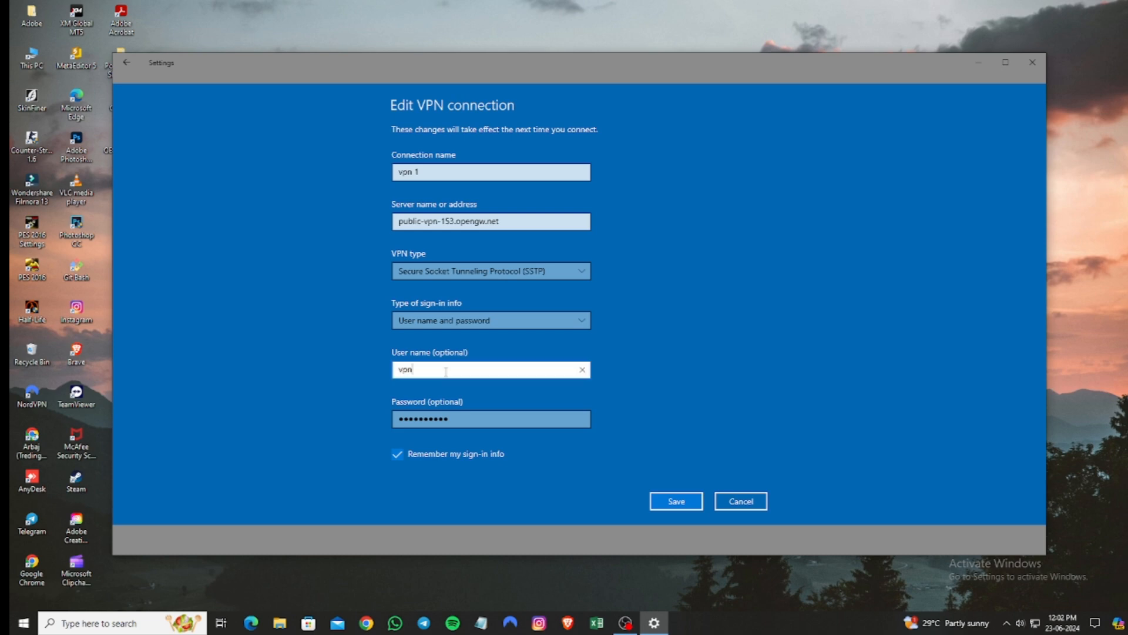
Clear the stored password of the vpn 1 connection, enter the VPN password and save the connection.
left_click(477, 417)
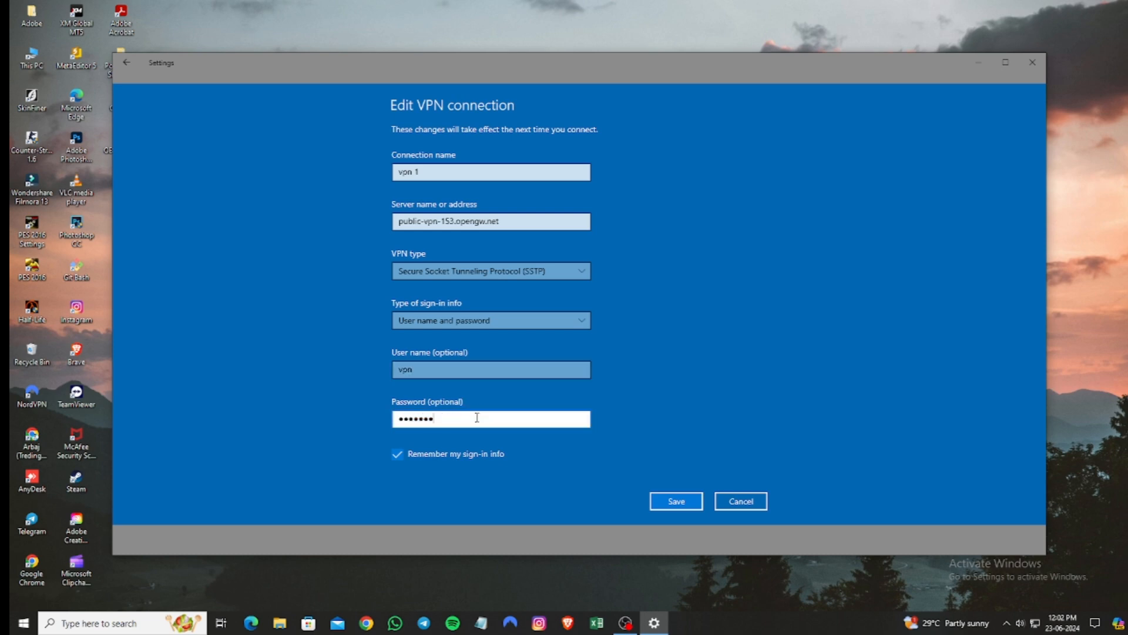
key("BackSpace")
key("BackSpace")
key("BackSpace")
key("BackSpace")
key("BackSpace")
key("BackSpace")
key("BackSpace")
key("BackSpace")
left_click(583, 420)
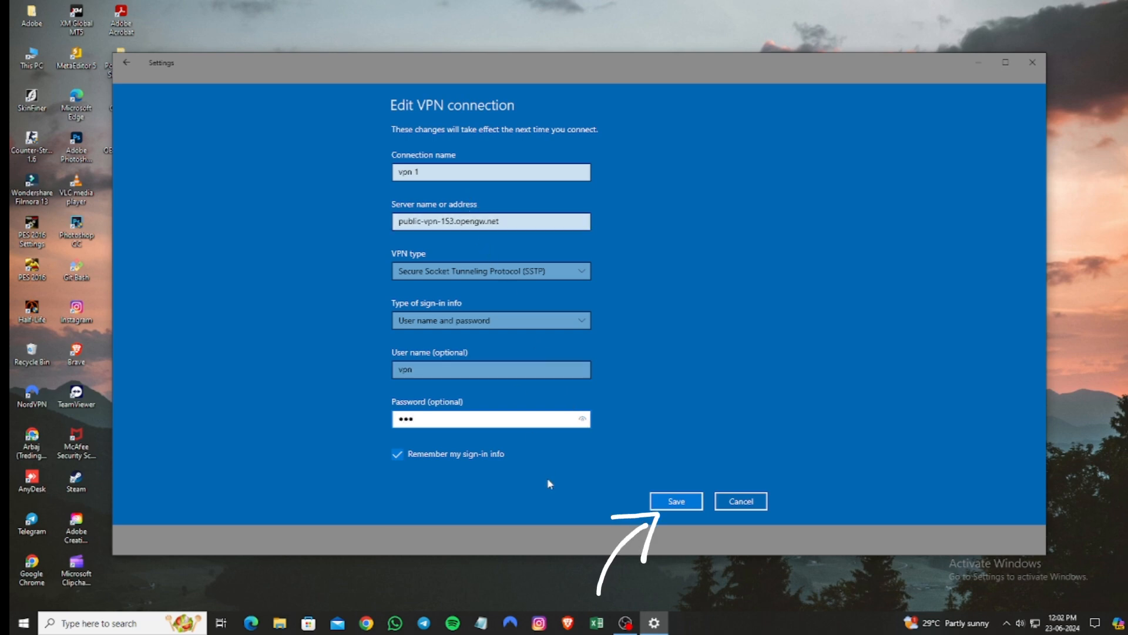
left_click(676, 500)
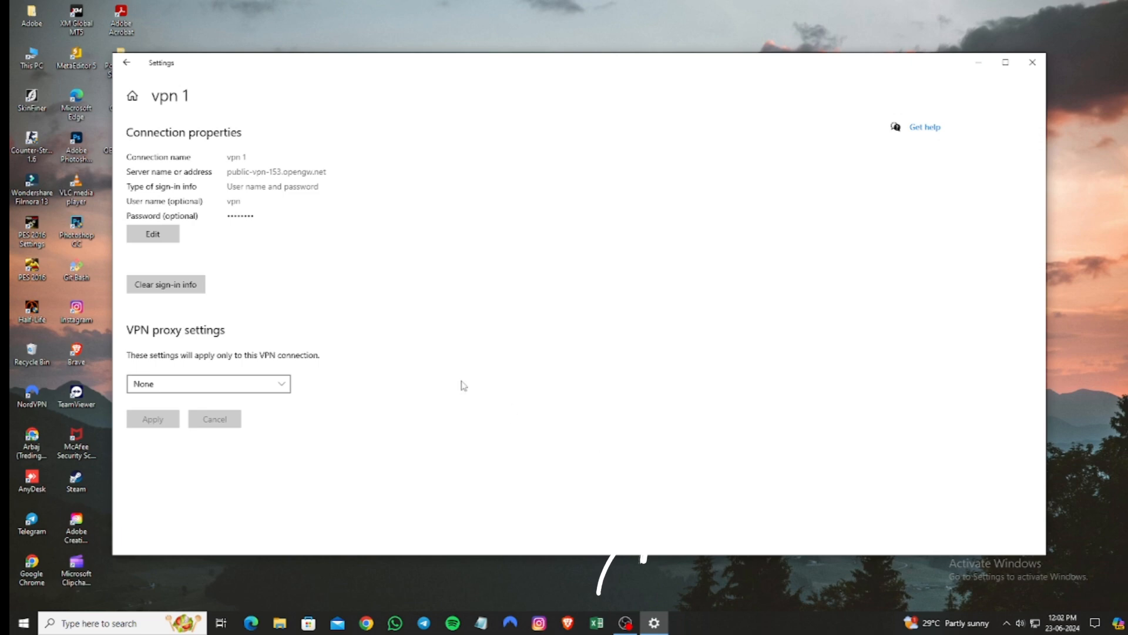
Connect to vpn 1 from the list of VPN connections and minimize the Settings window.
left_click(126, 62)
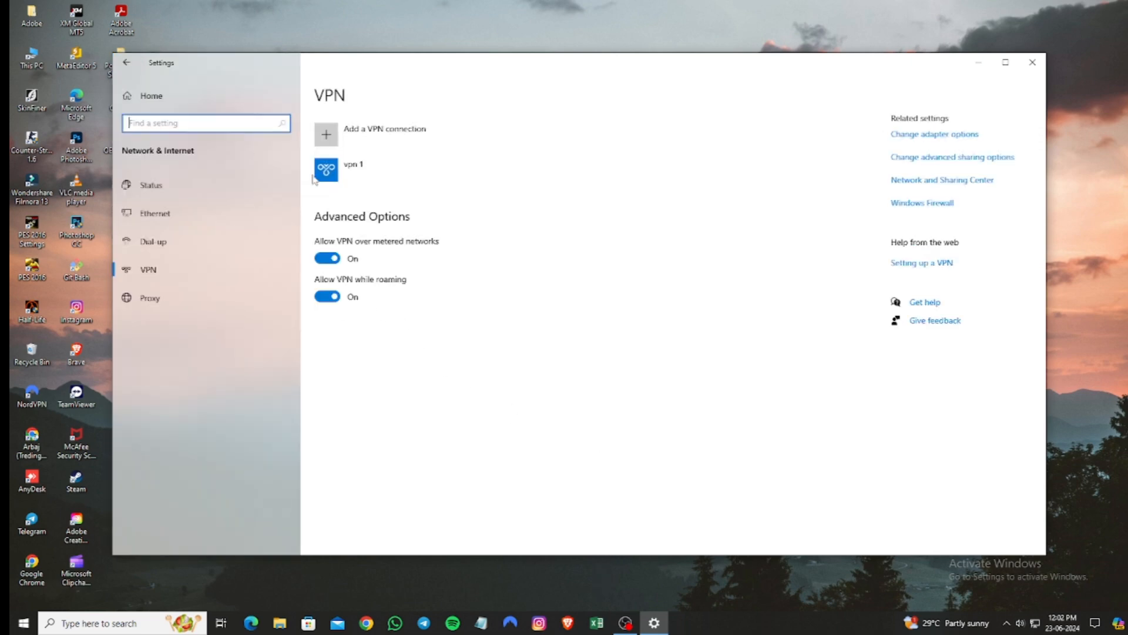
left_click(392, 186)
left_click(399, 209)
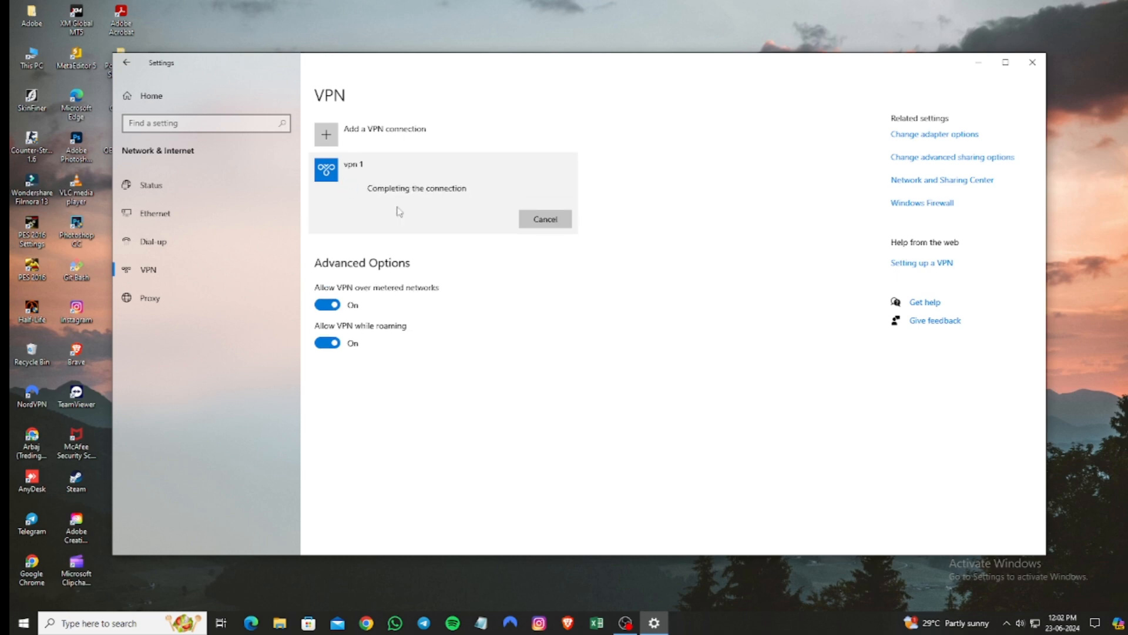
left_click(978, 62)
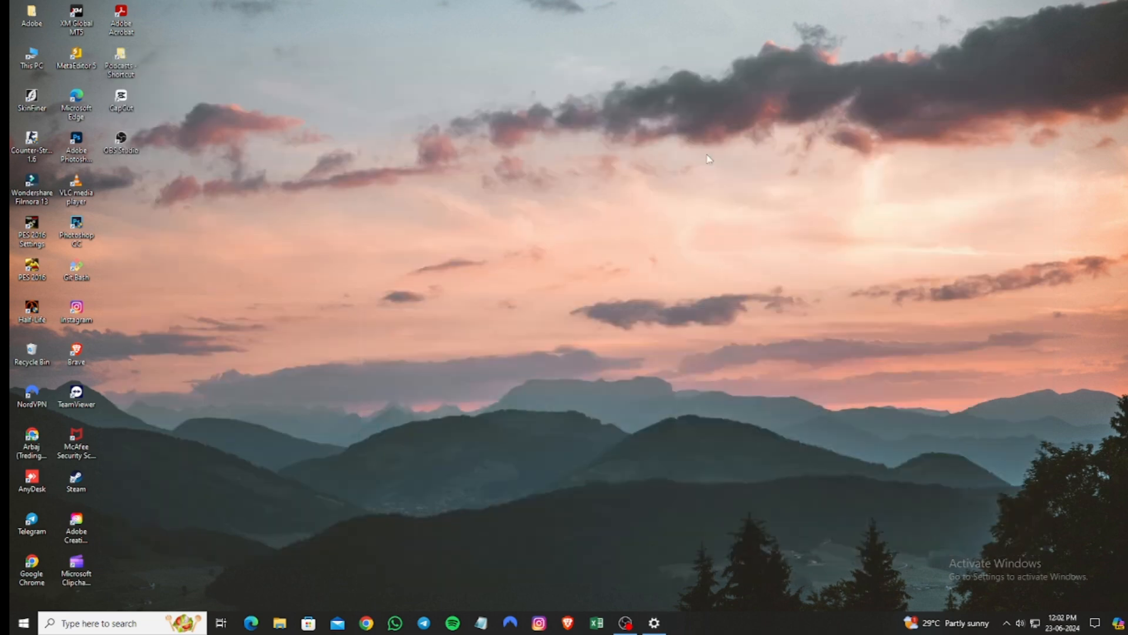
Launch CapCut from the desktop, reopen the 0623 project and play the beginning of the video.
double_click(118, 97)
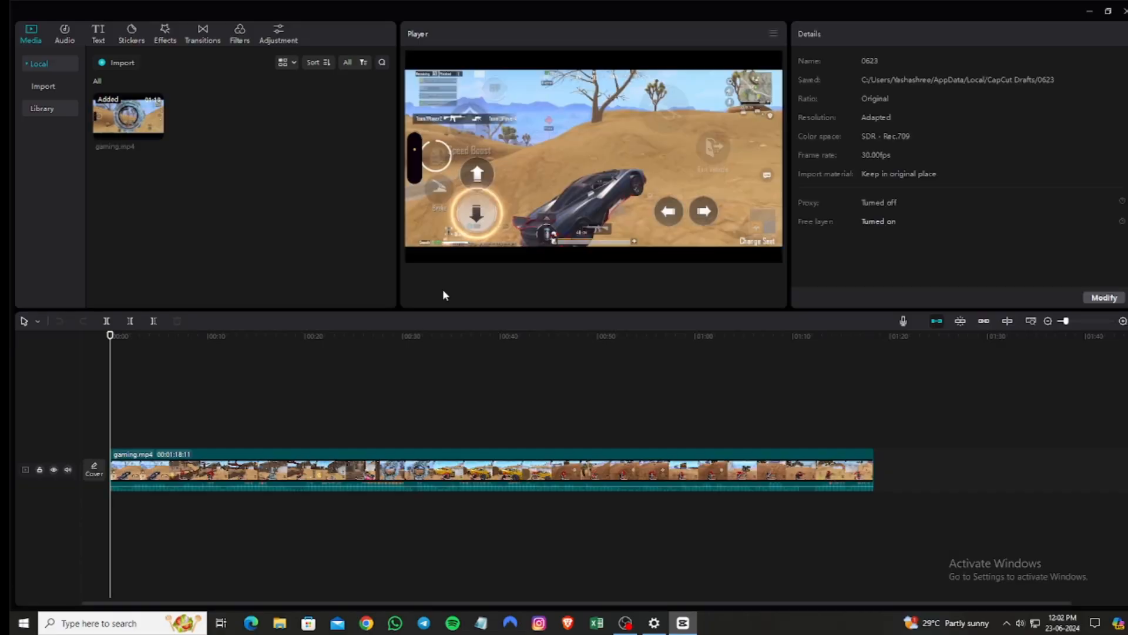
key("space")
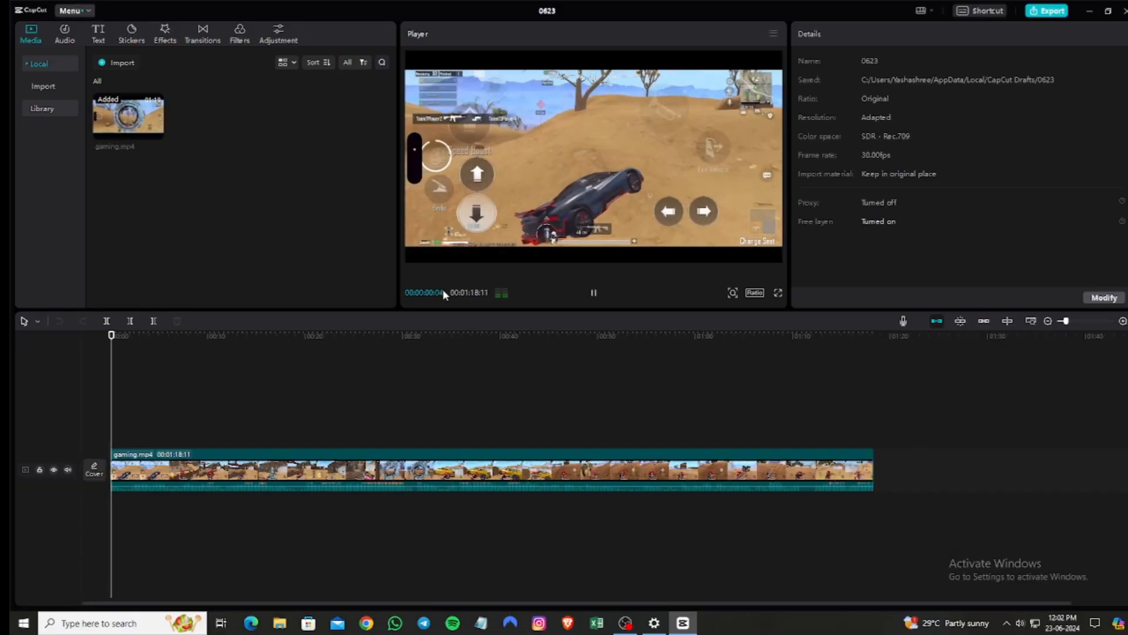
key("space")
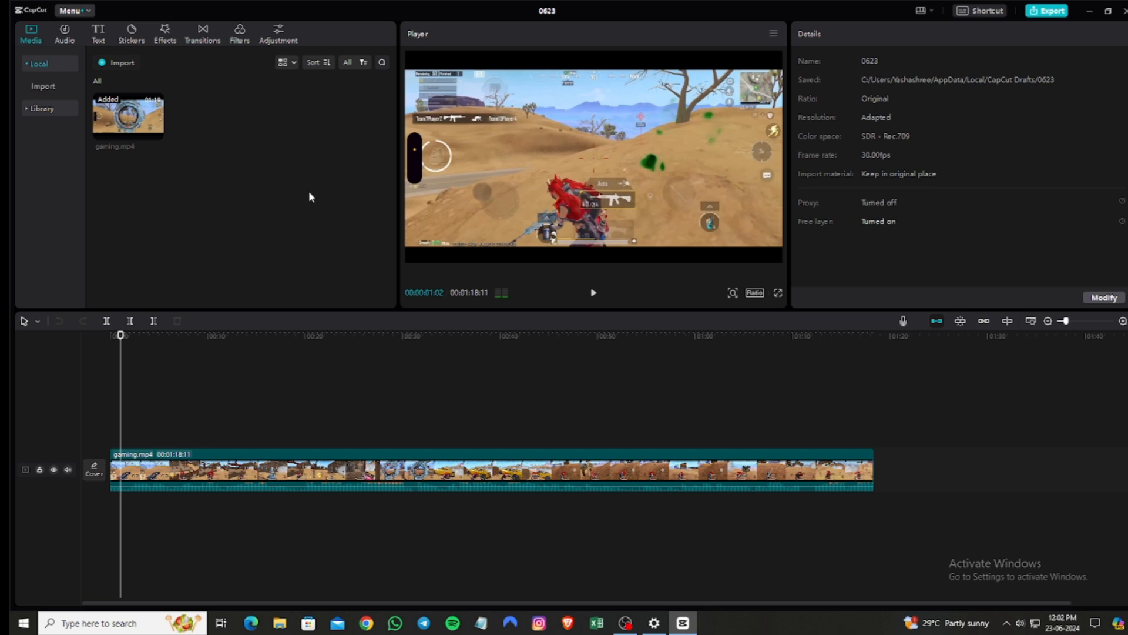
Add the trending Vibration Flash video effect above the gaming.mp4 clip at the playhead and play that part of the video.
left_click(165, 36)
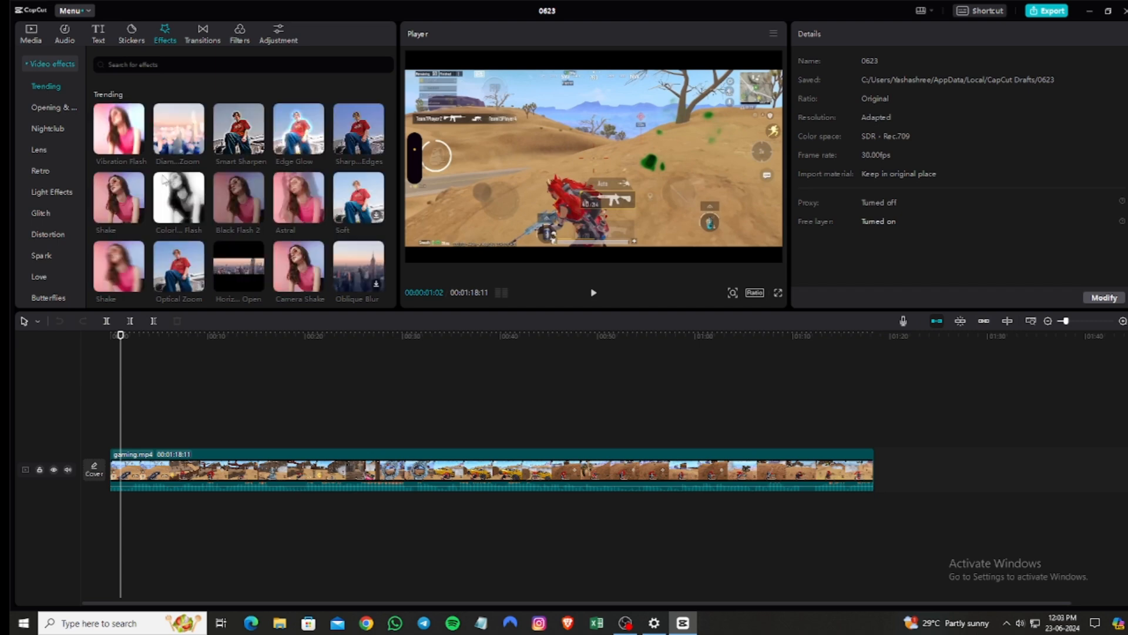
left_click(121, 124)
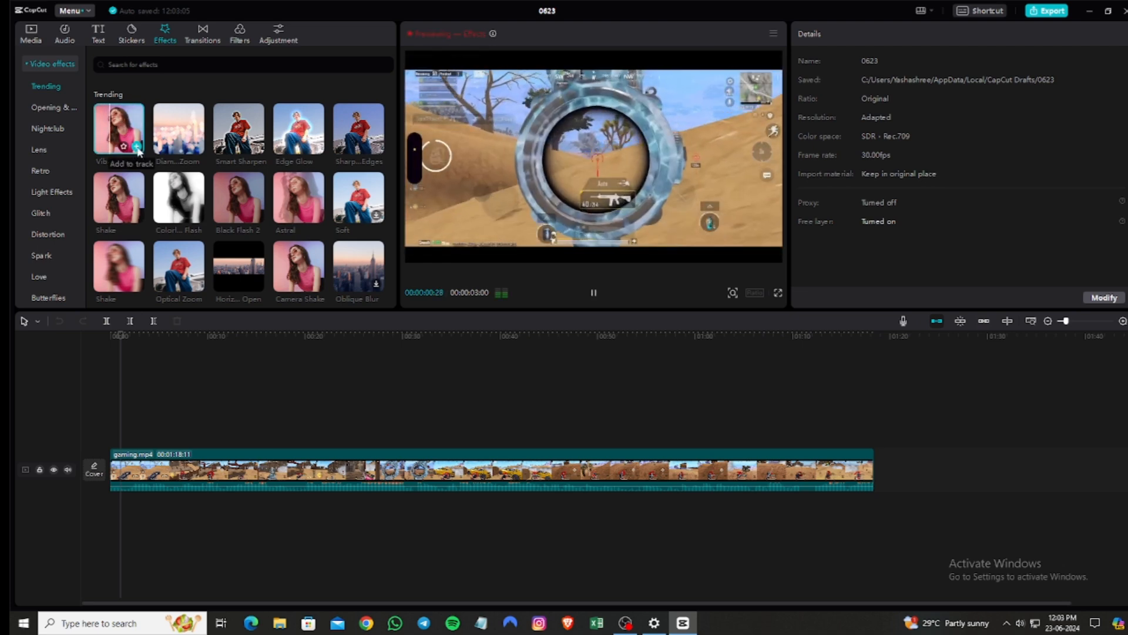
left_click(137, 147)
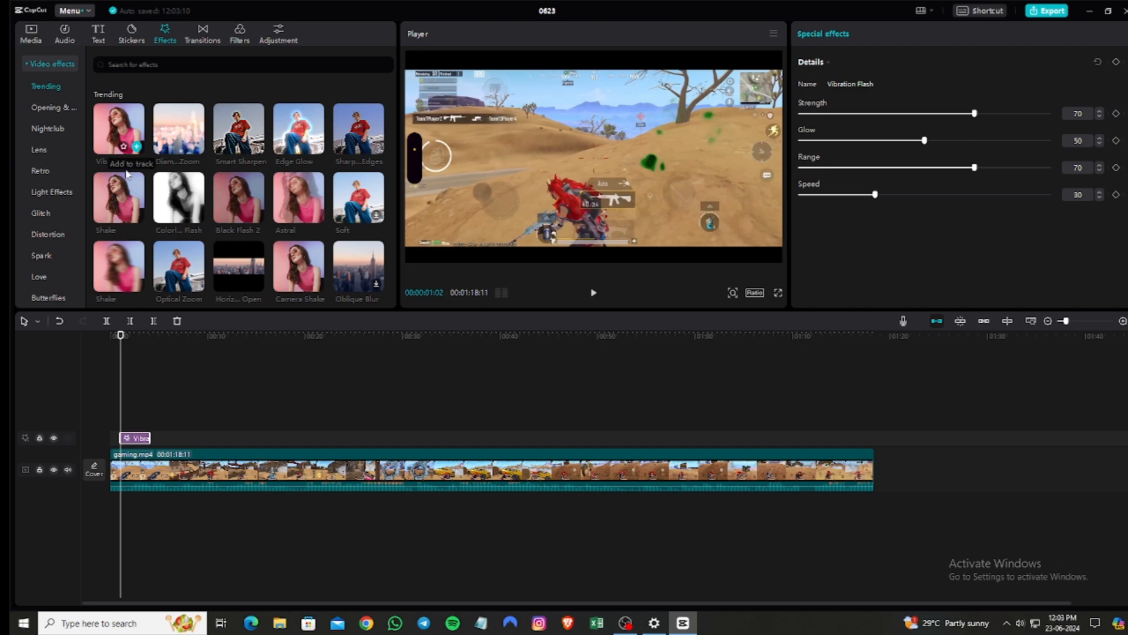
left_click(113, 346)
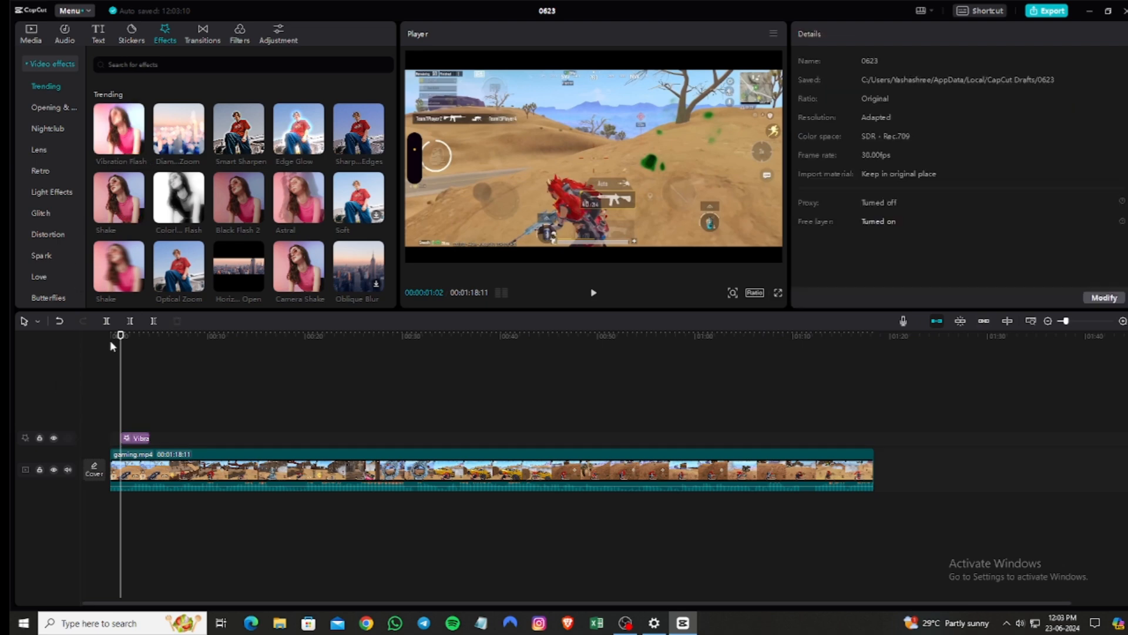
key("space")
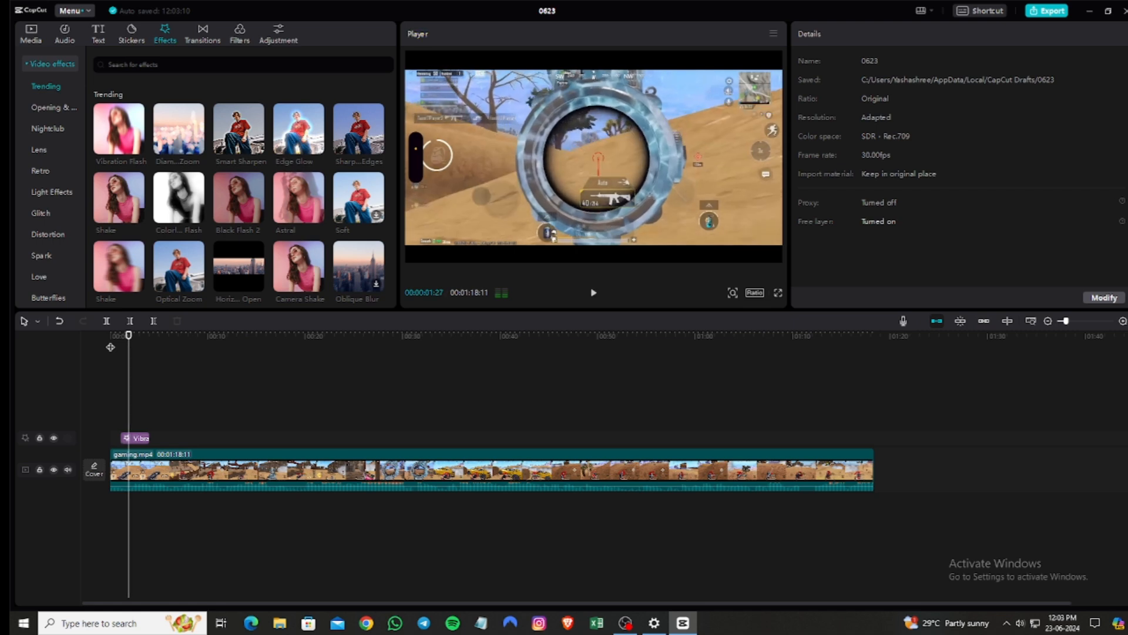
key("space")
Check whether the transitions, filters, stickers, effects and text libraries load, and preview the trending phone frame sticker.
left_click(199, 41)
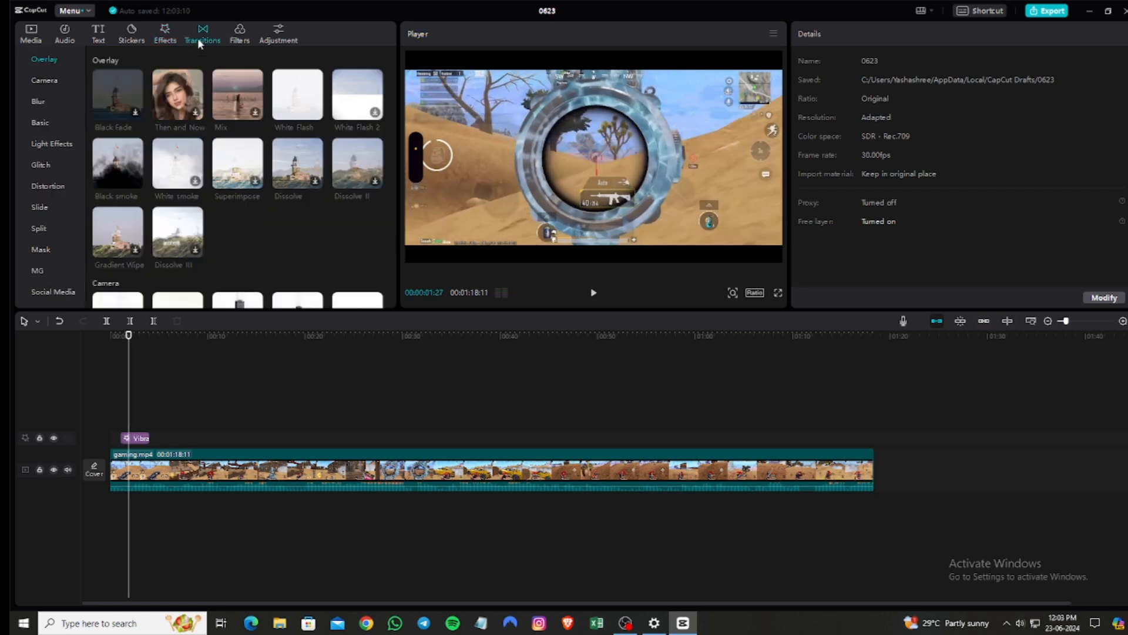
left_click(242, 33)
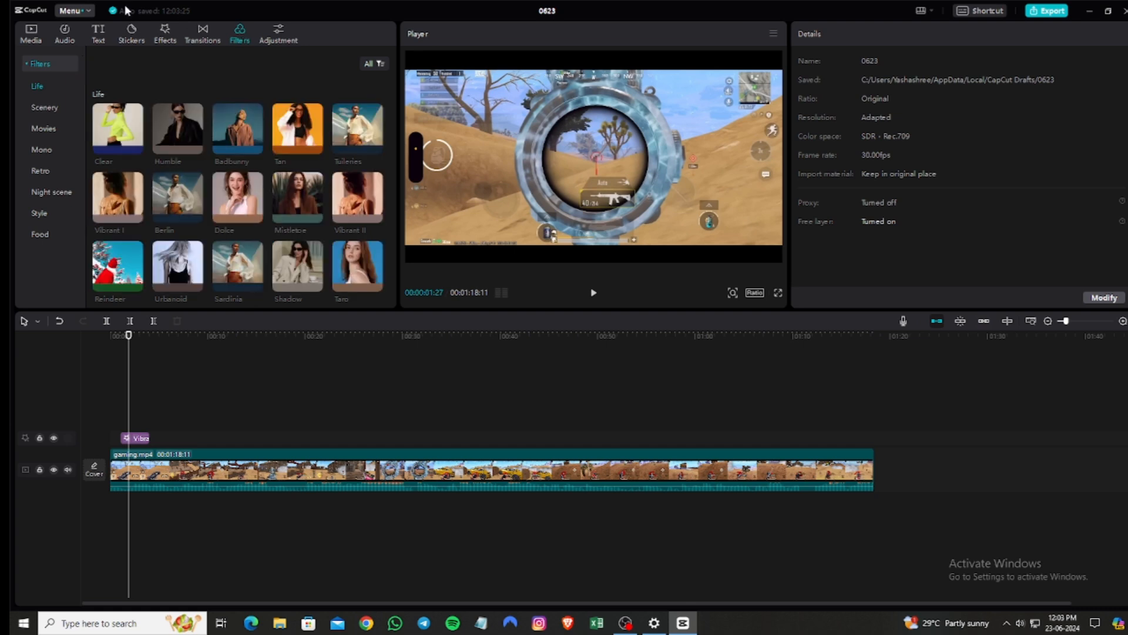
left_click(143, 30)
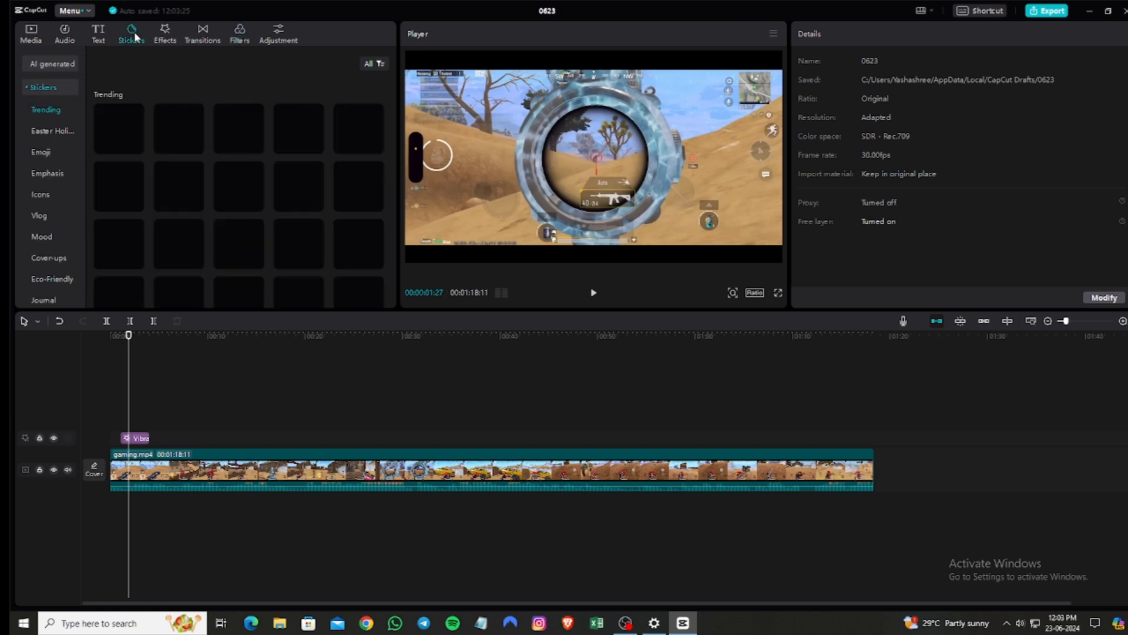
left_click(167, 37)
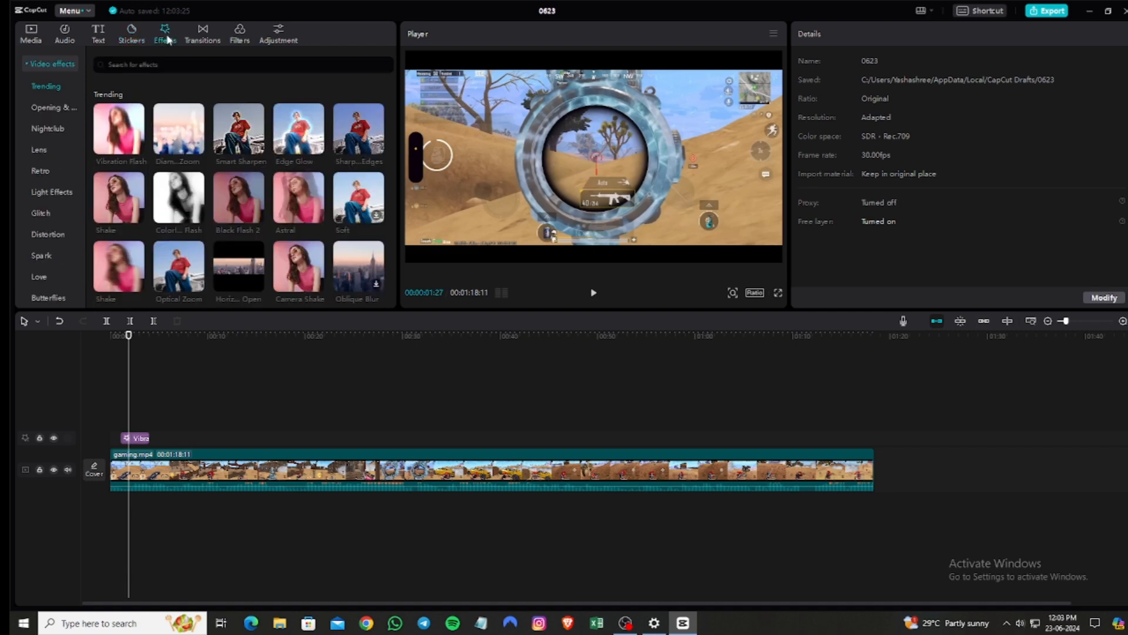
left_click(134, 37)
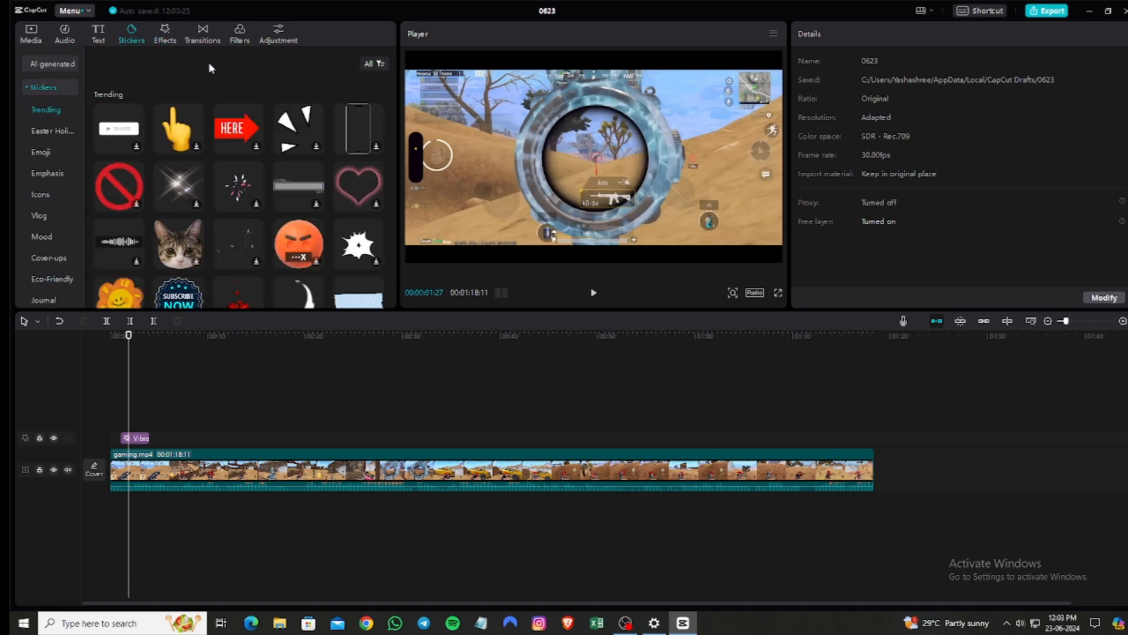
left_click(377, 147)
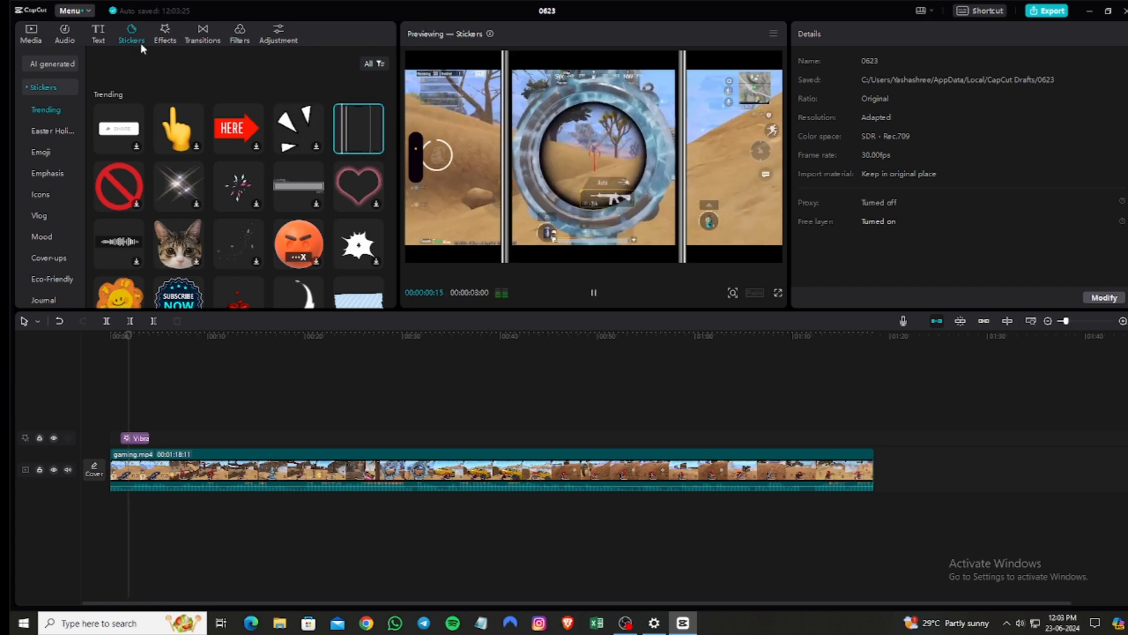
left_click(99, 33)
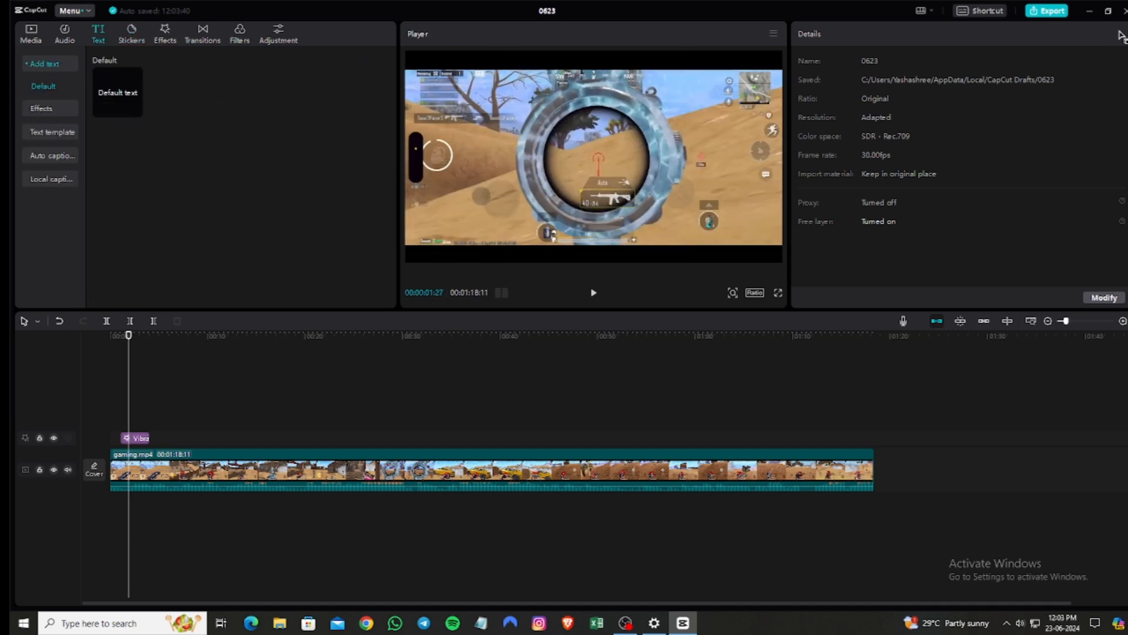
Close the 0623 project, switch to Windows Settings to disconnect vpn 1, and close both Settings and CapCut.
left_click(1123, 11)
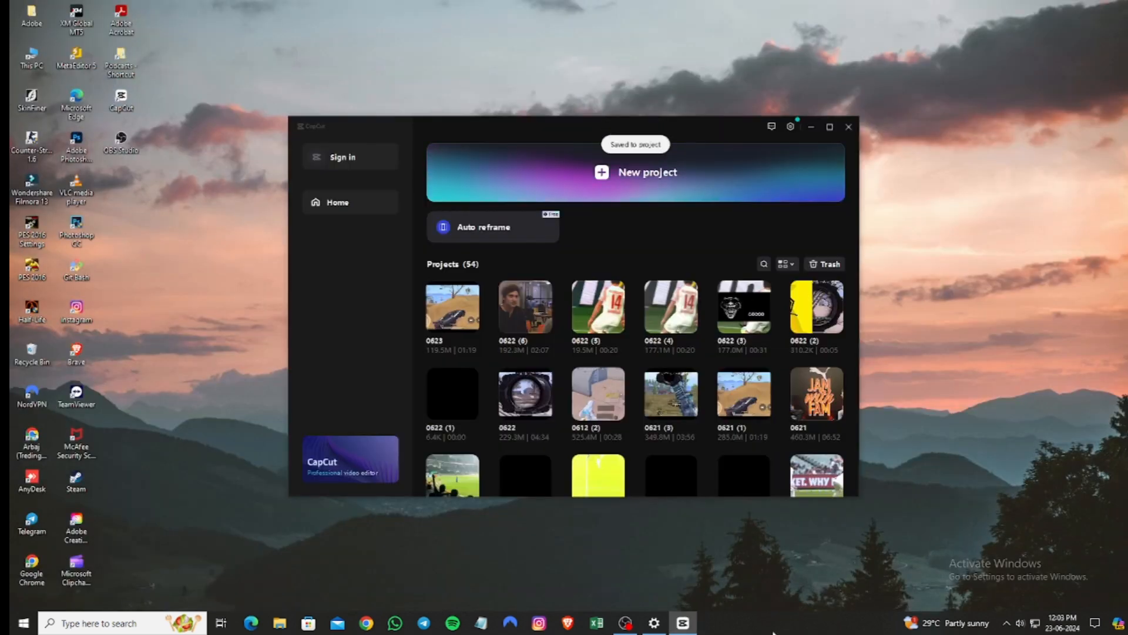
left_click(654, 623)
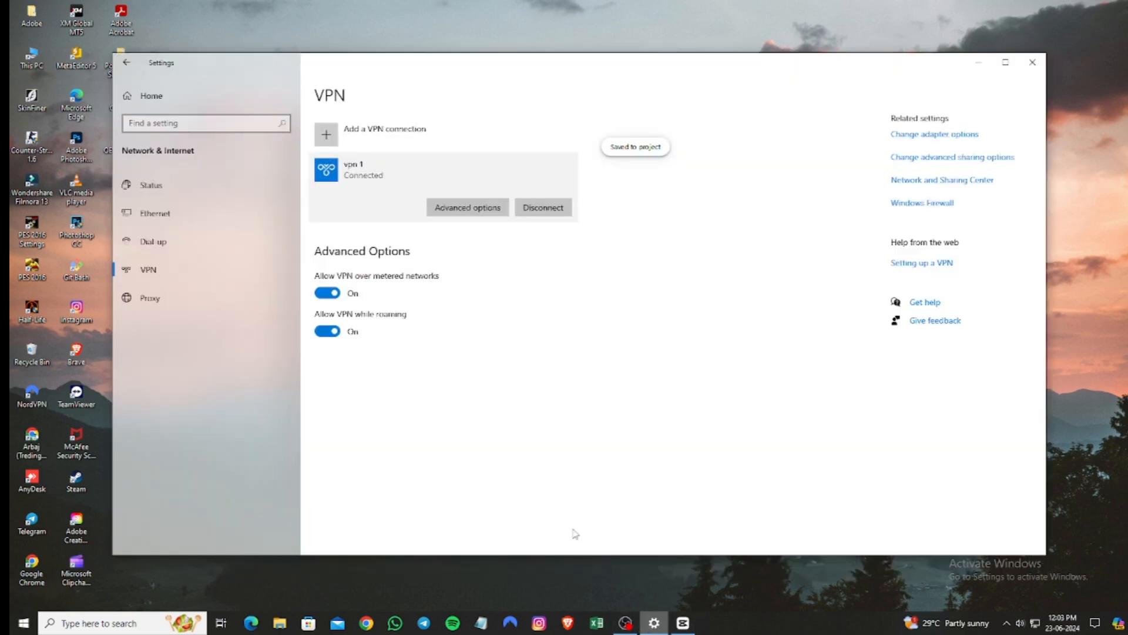
left_click(559, 209)
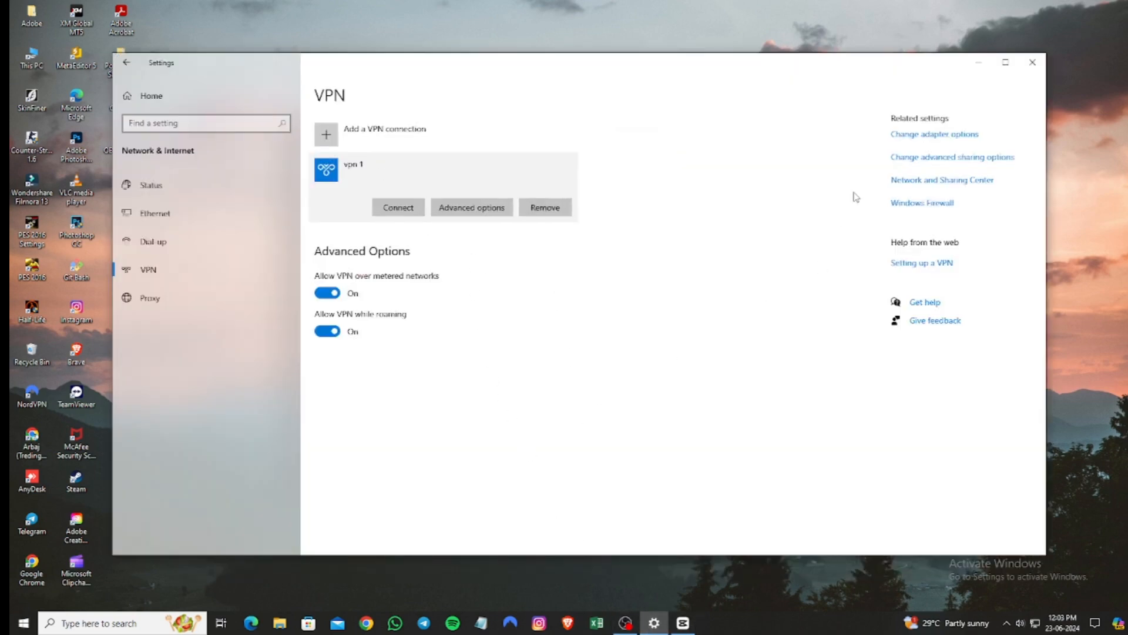
left_click(1033, 62)
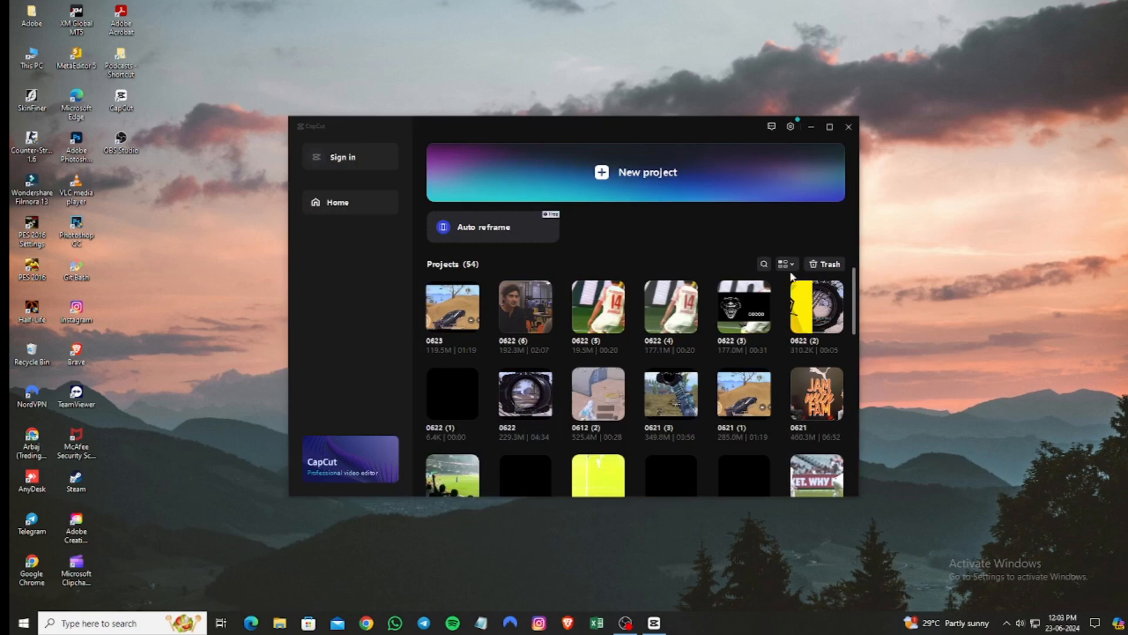
left_click(849, 126)
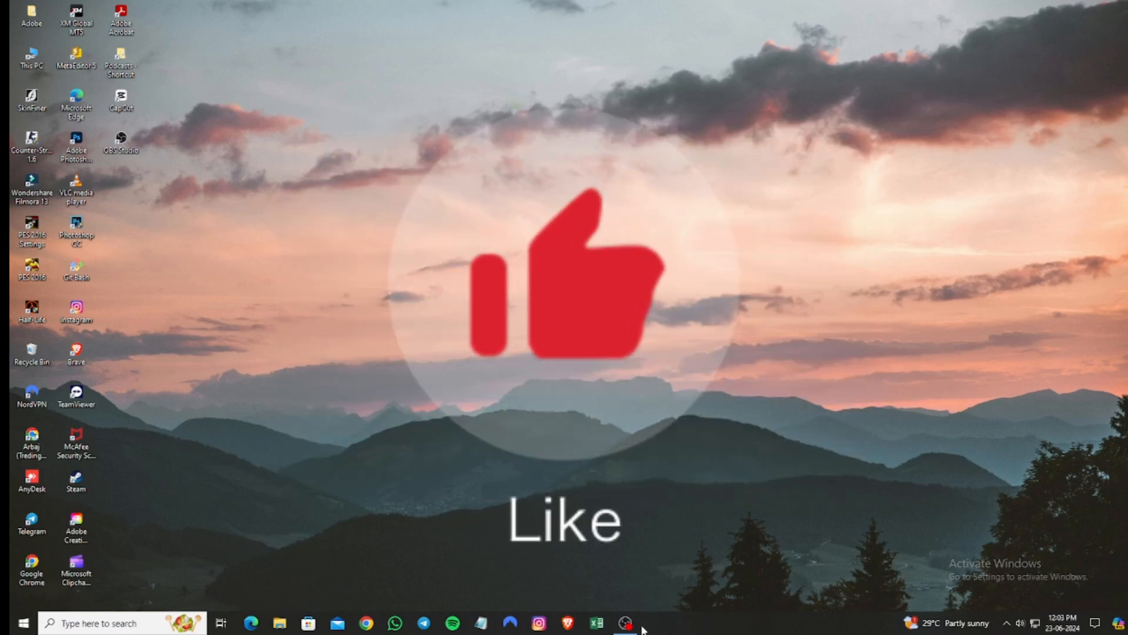